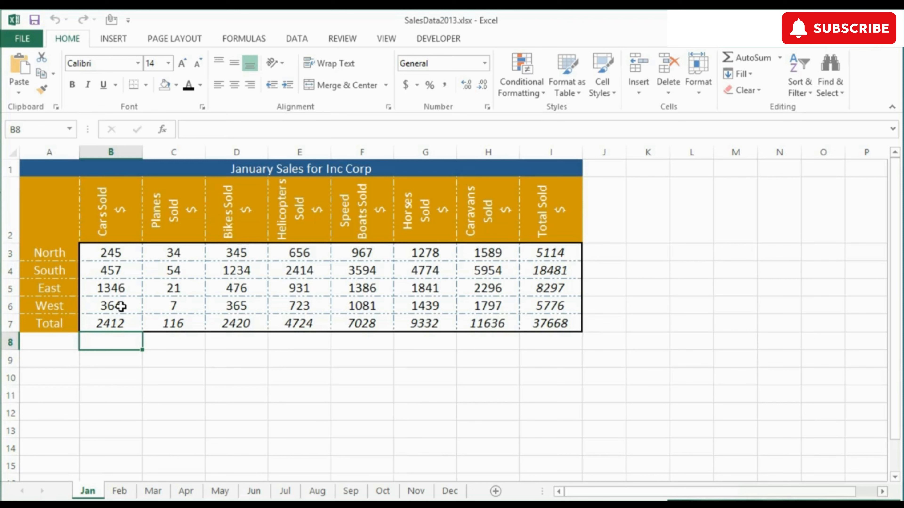
Step: Fill the West row's sales cells B6:H6 with a light green colour
left_click_drag(121, 306, 472, 307)
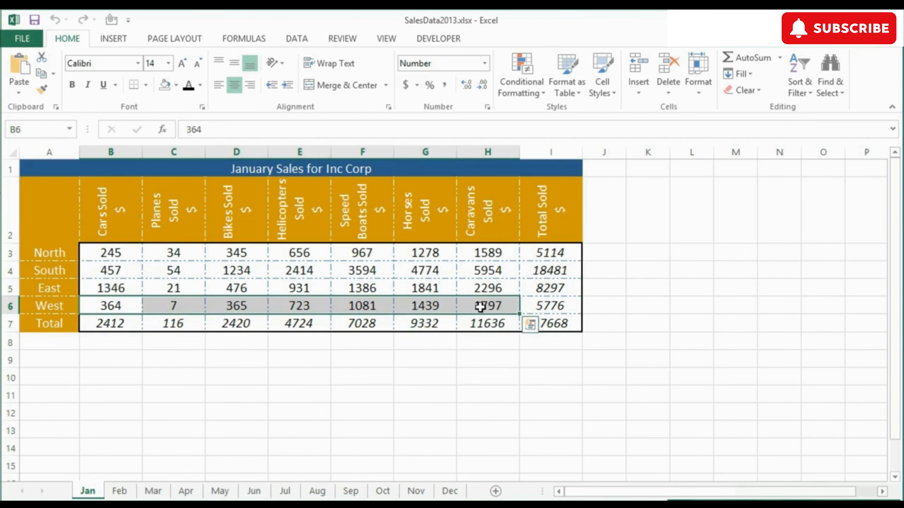
left_click(176, 86)
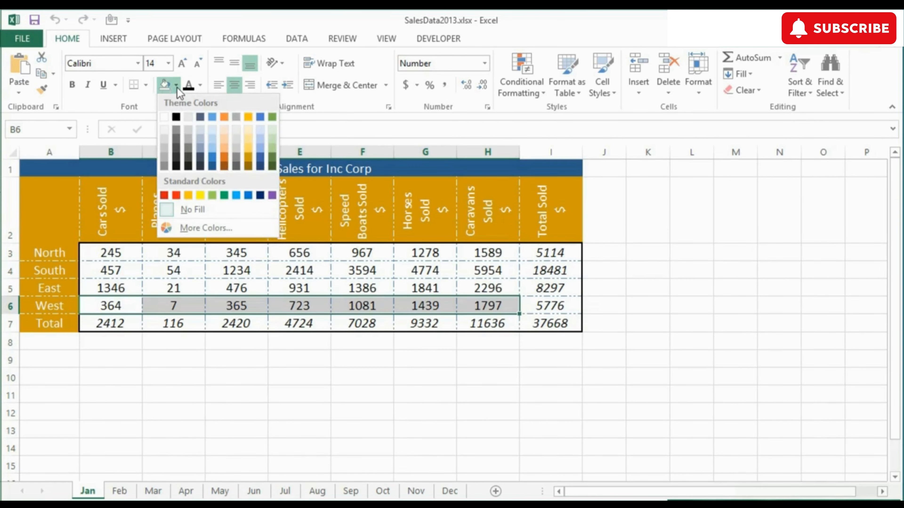
left_click(273, 141)
left_click(130, 359)
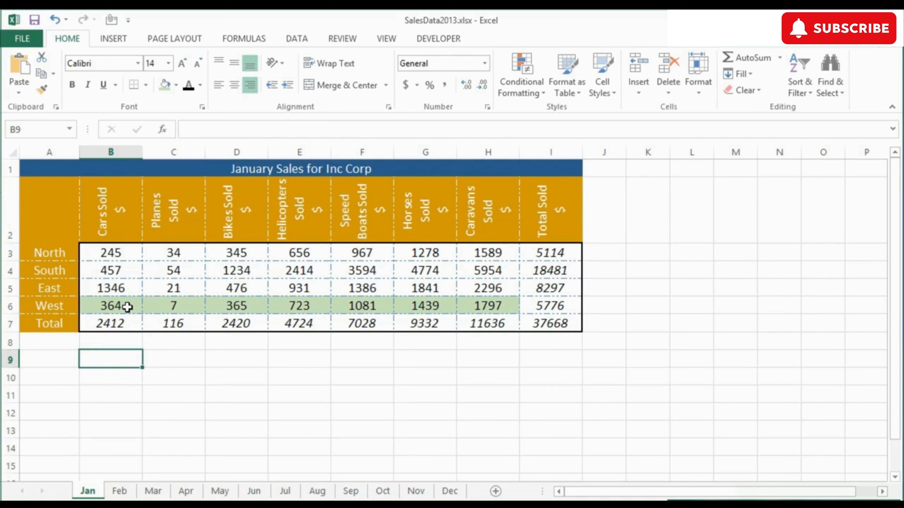
Step: Open the Scenario Manager for the West row's cells B6:H6 and move its dialog clear of the table
left_click_drag(127, 307, 487, 308)
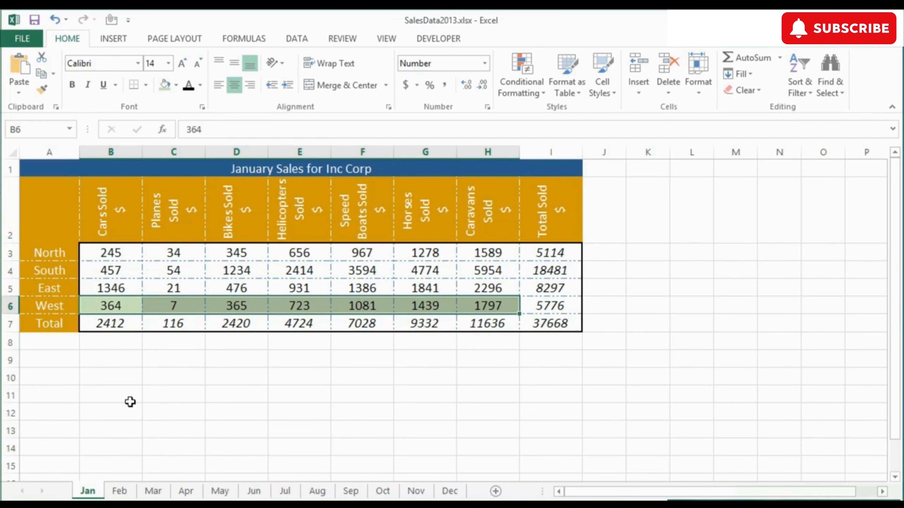
left_click(296, 39)
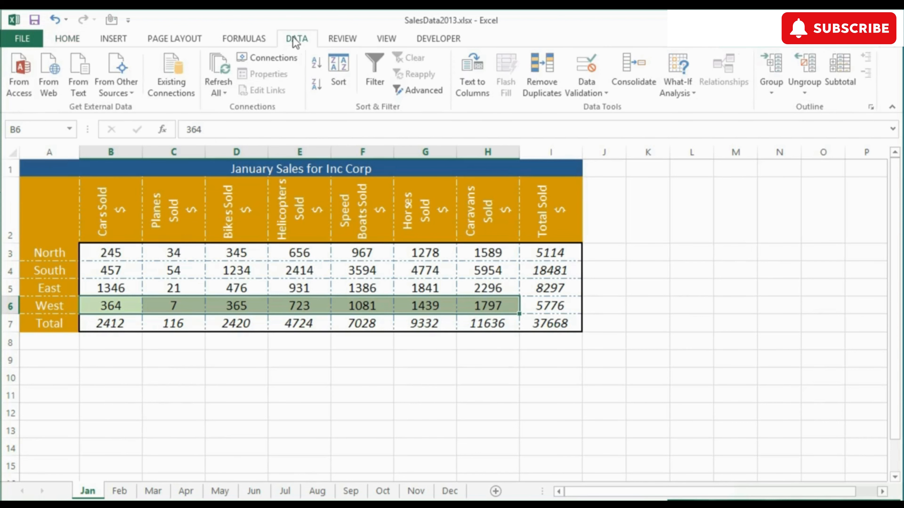
left_click(685, 89)
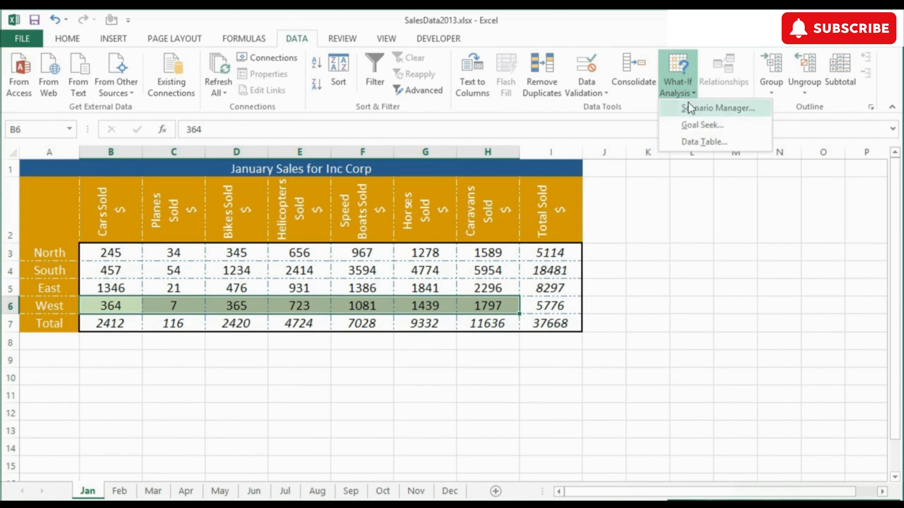
left_click(690, 108)
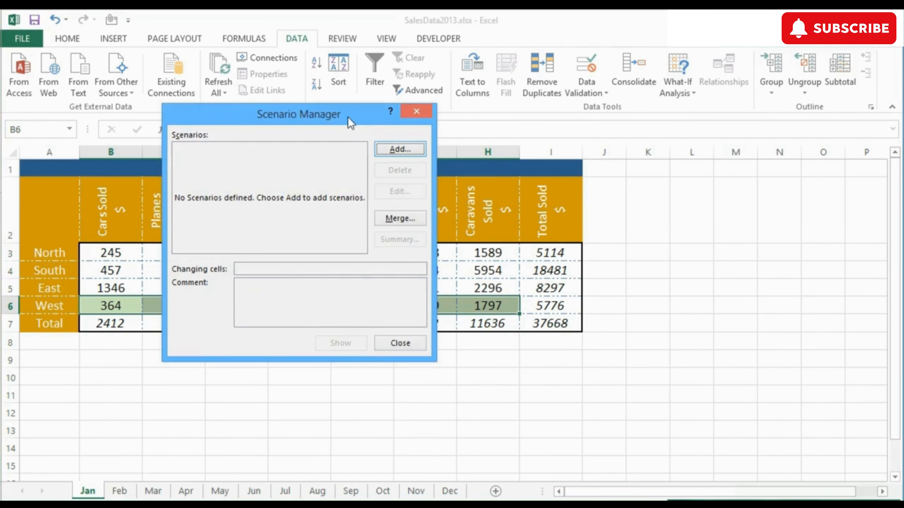
left_click_drag(354, 124, 737, 152)
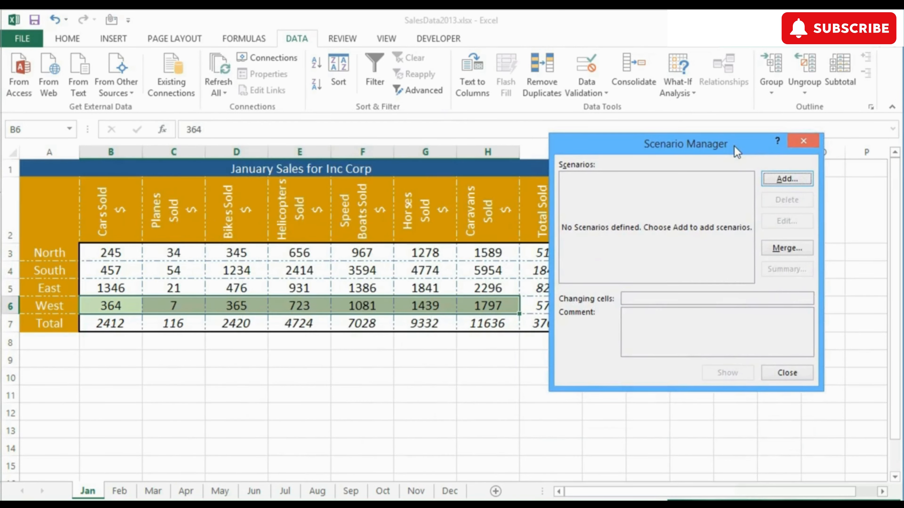
Step: Add a scenario named Original for cells B6:H6, keeping the default comment and the existing cell values
left_click(786, 179)
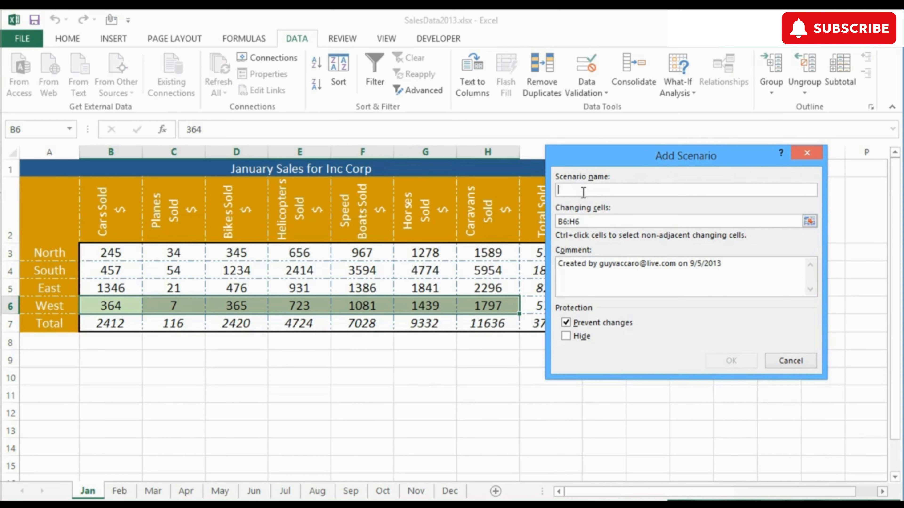
type("Orig")
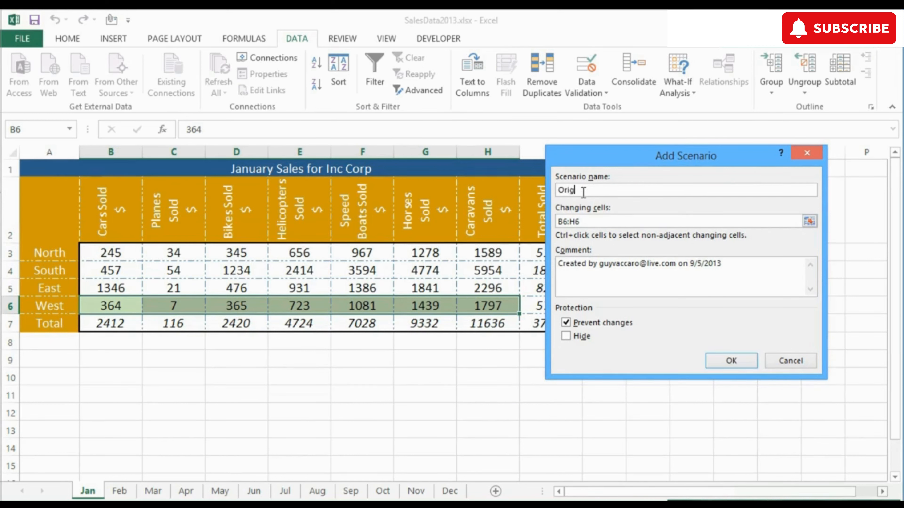
type("inal")
left_click_drag(741, 266, 557, 265)
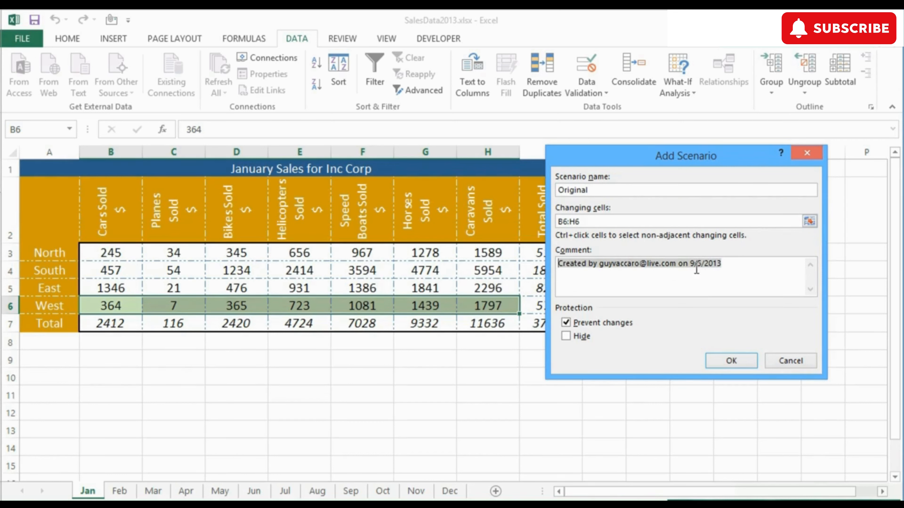
left_click(743, 364)
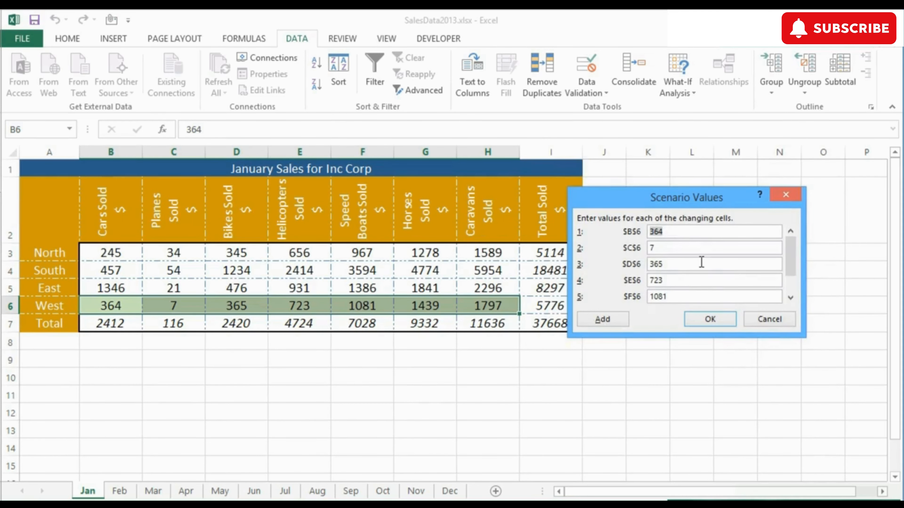
left_click_drag(790, 264, 789, 245)
left_click(708, 319)
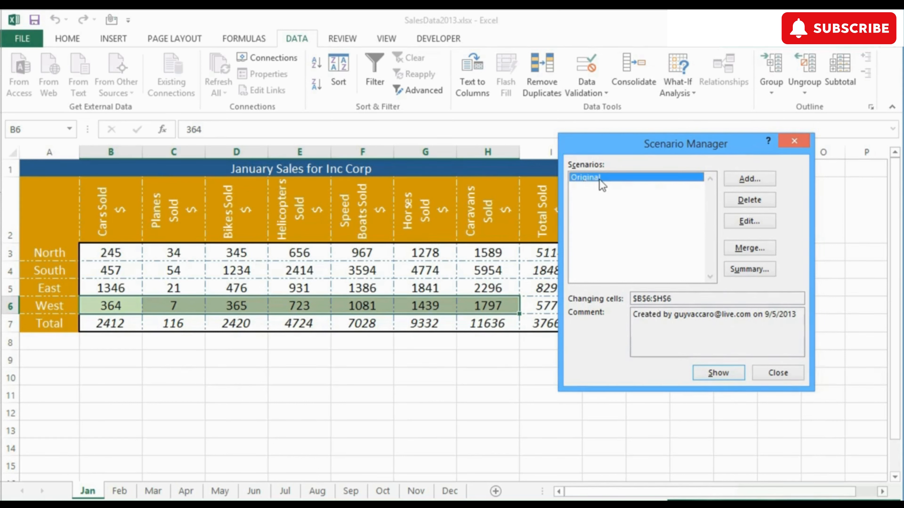
Step: Start a new scenario named Optimistic with B6:H6 as its changing cells
left_click(742, 182)
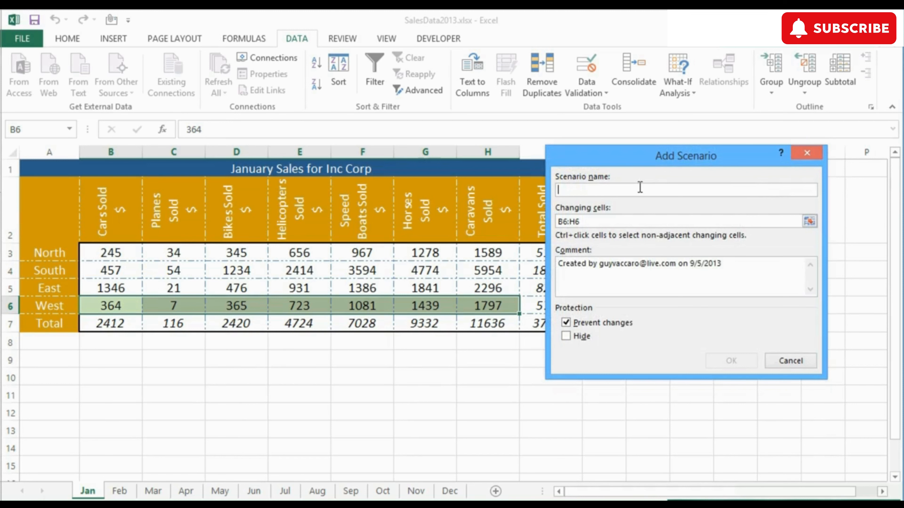
type("Optimistic")
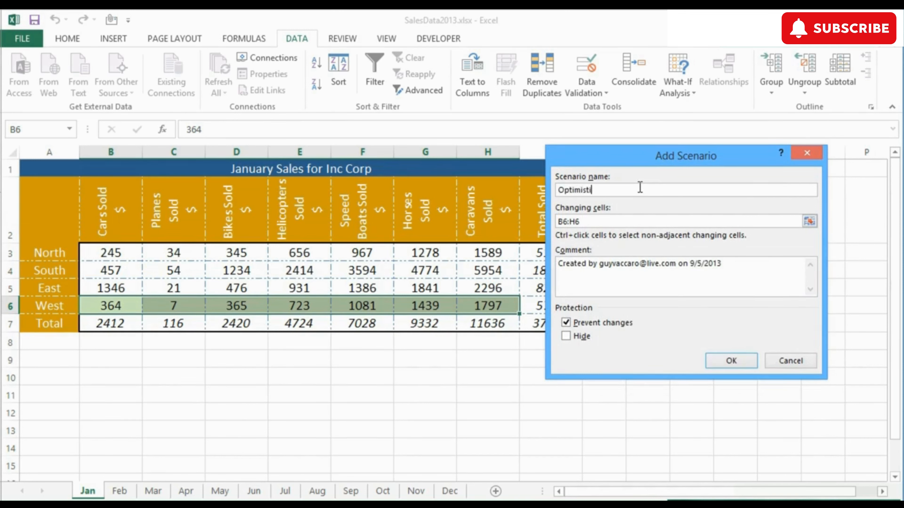
left_click(732, 362)
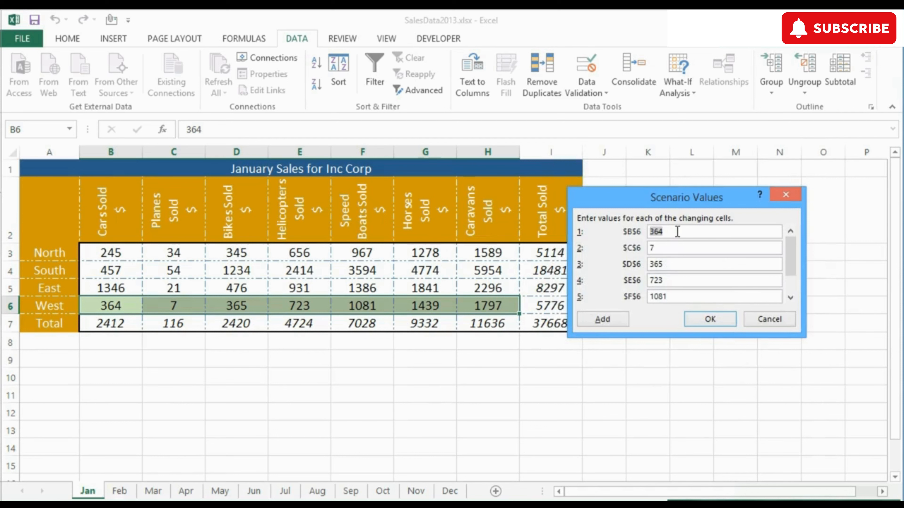
Step: Set the Optimistic scenario's values for B6 through H6 to 2000, 35, 1000, 1230, 2500, 2567 and 2750, and save it
type("2000")
key("Tab")
type("35")
key("Tab")
type("1000")
key("Tab")
type("1230")
key("Tab")
type("2500")
key("Tab")
type("2567")
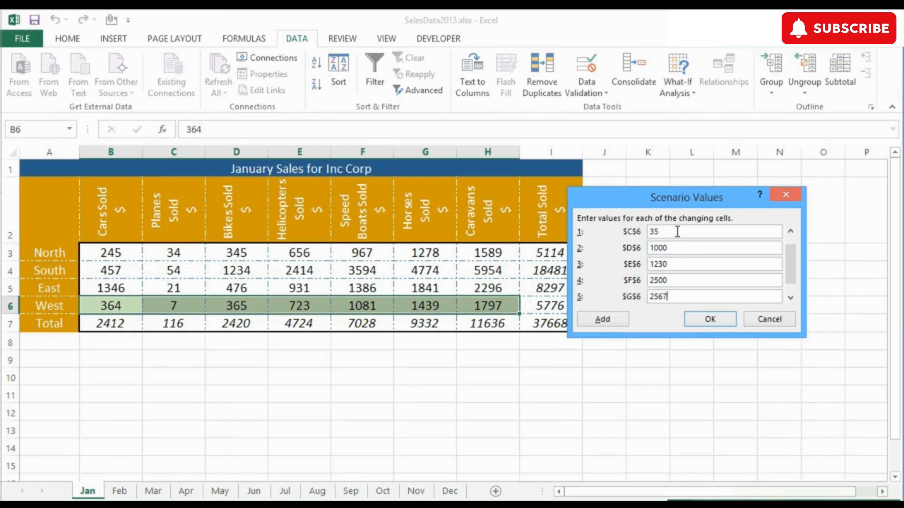
key("Tab")
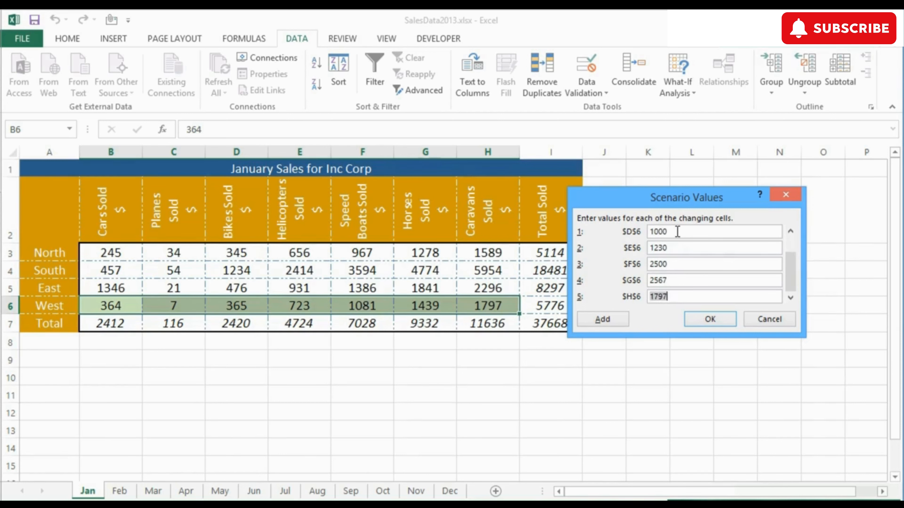
type("2750")
key("Tab")
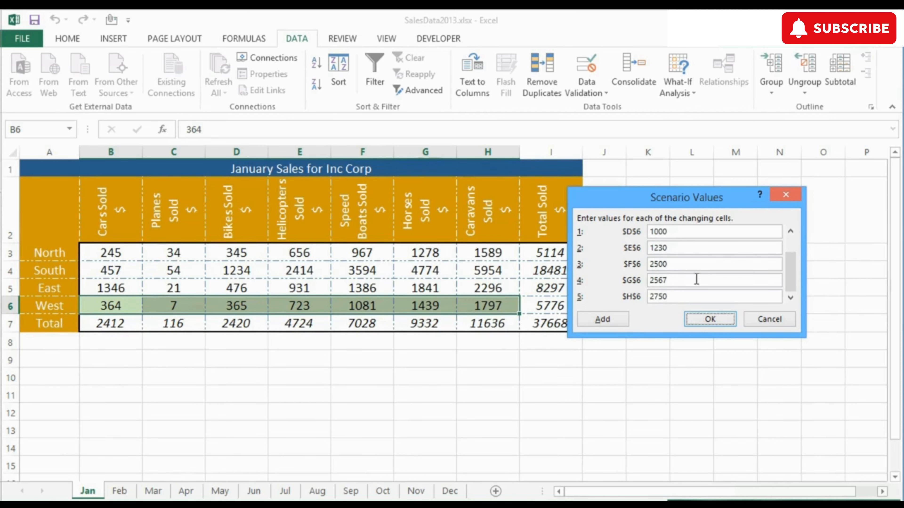
left_click(700, 321)
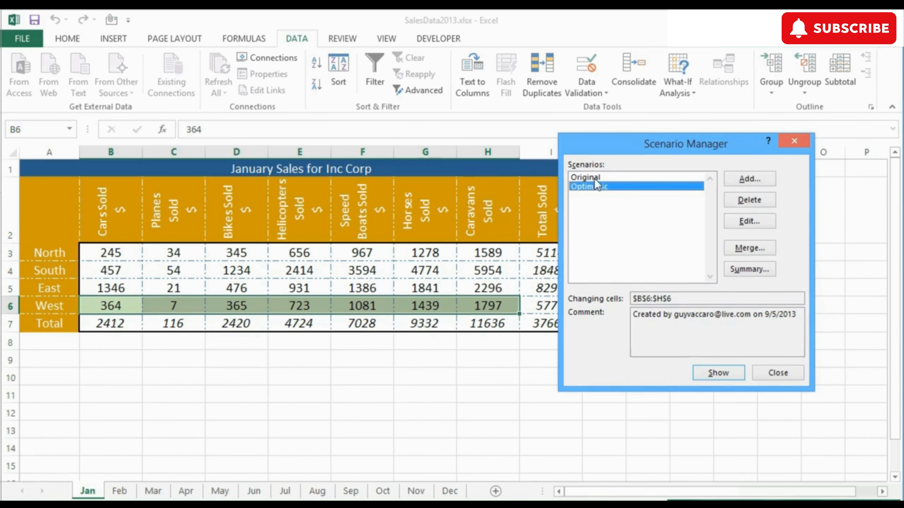
Step: Show the Optimistic scenario in the sheet, and switch back to the Original scenario
left_click(594, 178)
left_click(596, 186)
left_click(719, 374)
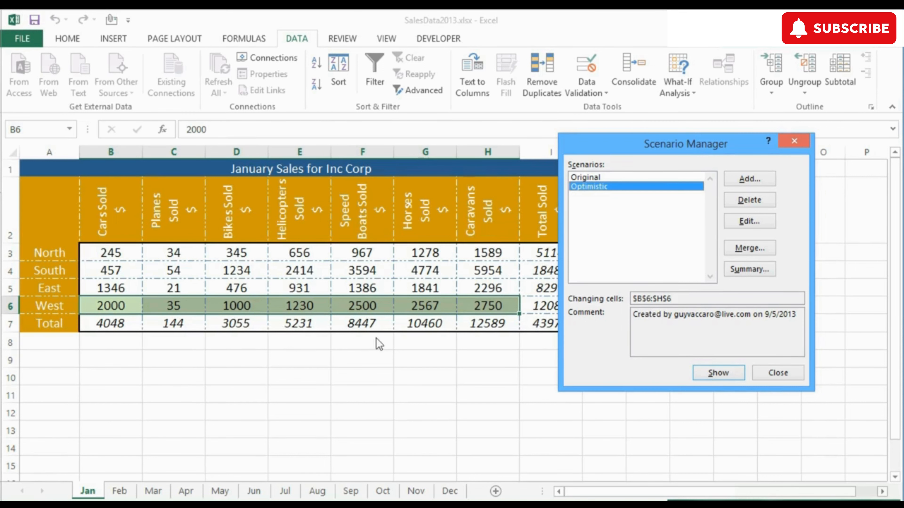
left_click(596, 178)
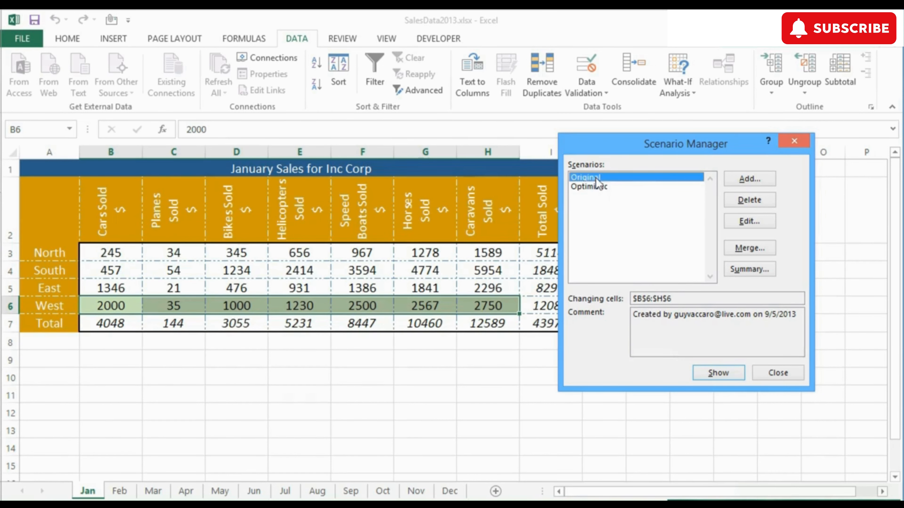
left_click(718, 374)
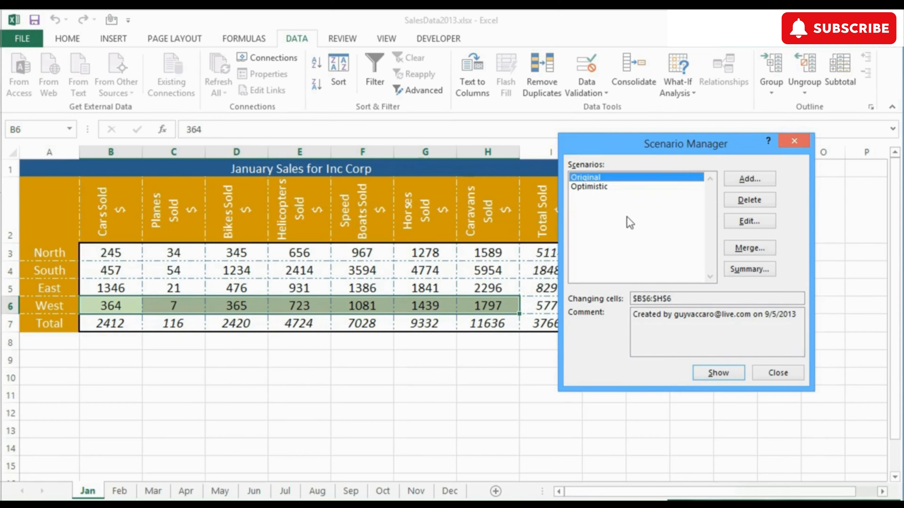
Step: Start a new scenario named Pessimistic with B6:H6 as its changing cells
left_click(750, 180)
type("Pessimistic")
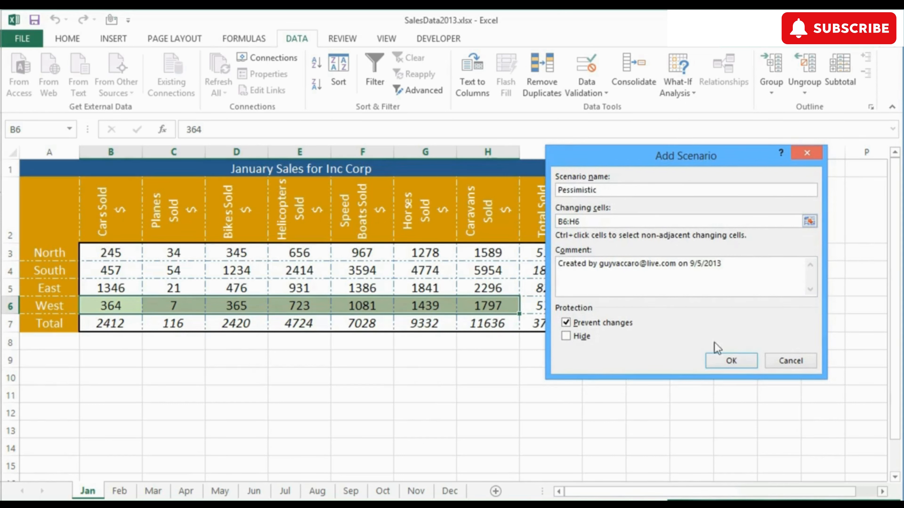
left_click(732, 362)
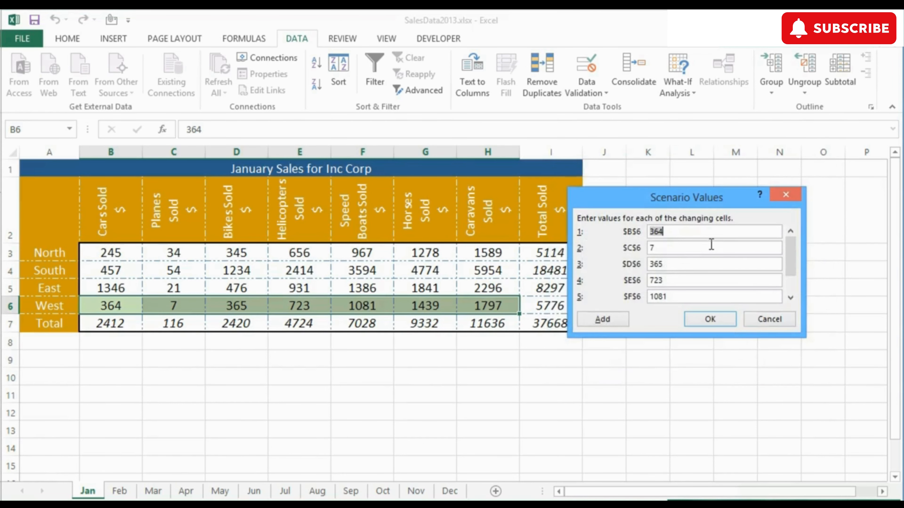
Step: Set the Pessimistic scenario's values for B6 through H6 to 35, 1, 256, 356, 876, 190 and 1256, and save it
type("35")
key("Tab")
type("1")
key("Tab")
type("256")
key("Tab")
type("356")
key("Tab")
type("876")
key("Tab")
type("190")
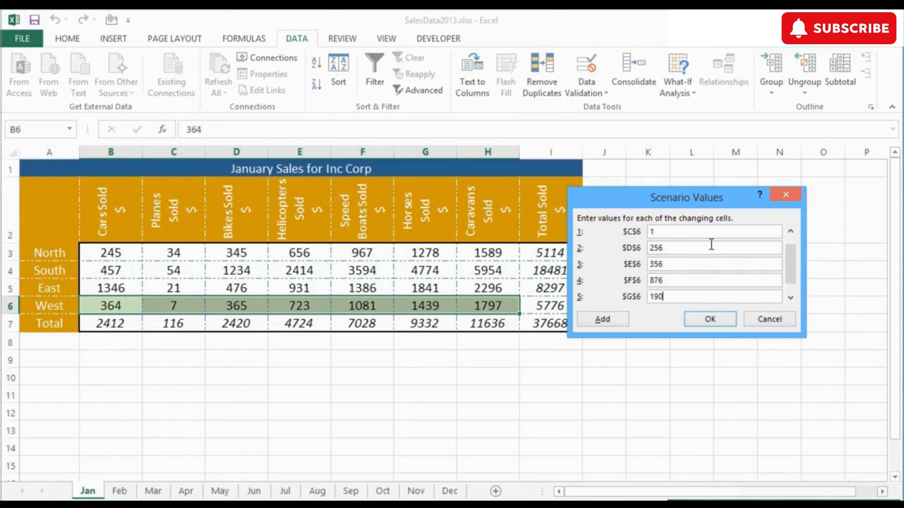
key("Tab")
type("1256")
key("Tab")
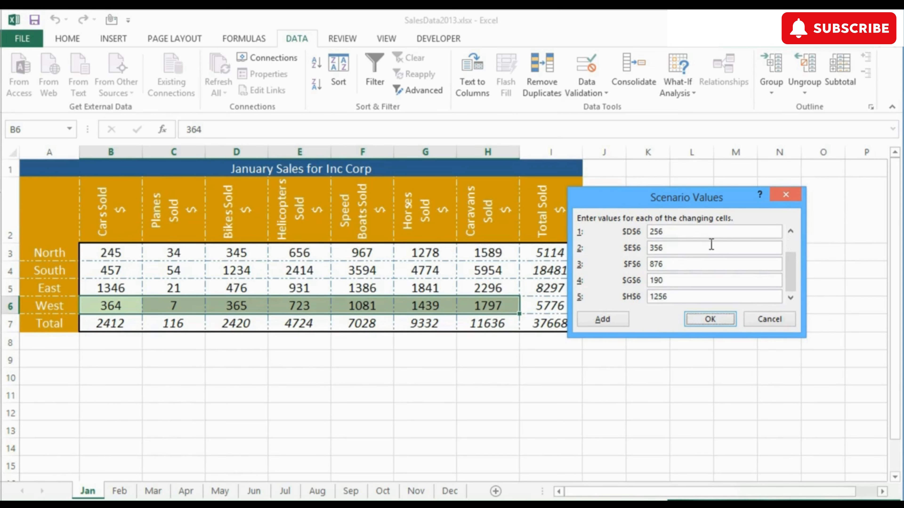
left_click(713, 320)
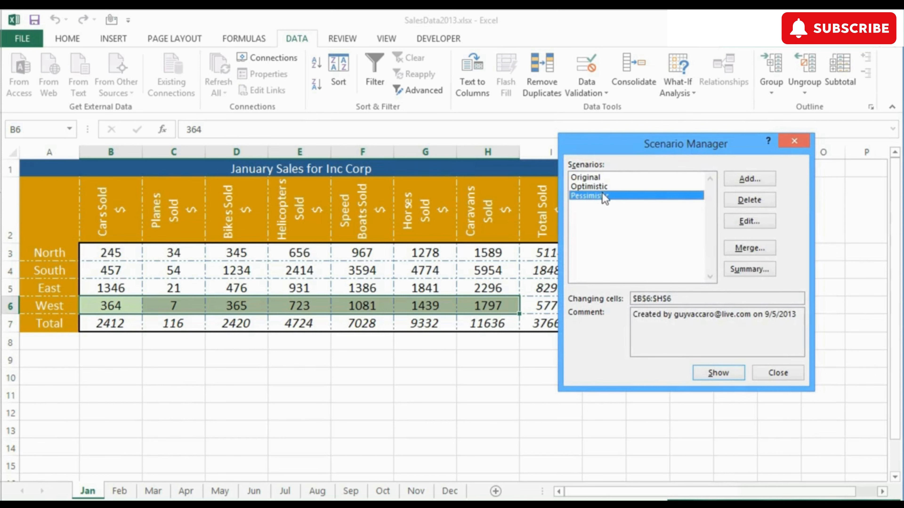
Step: Show the Pessimistic, Optimistic and Original scenarios in turn, and close the Scenario Manager
double_click(604, 199)
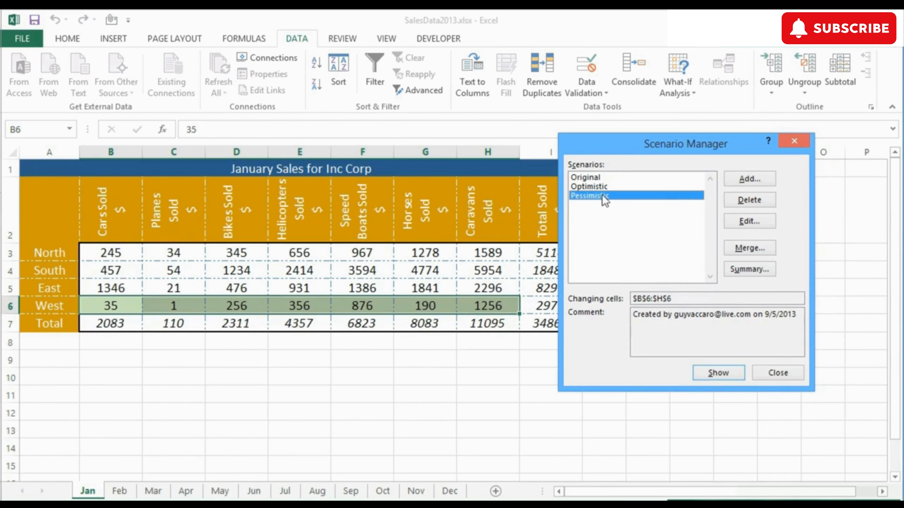
double_click(599, 187)
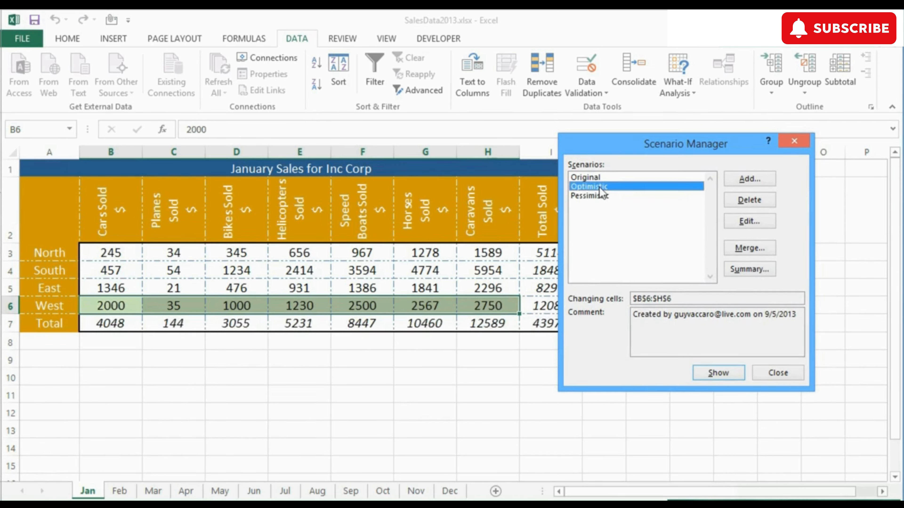
double_click(598, 177)
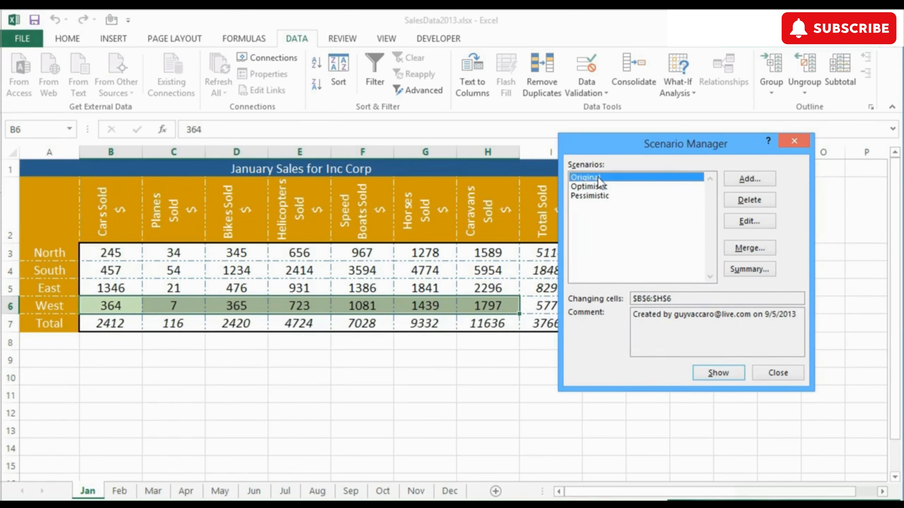
left_click(782, 377)
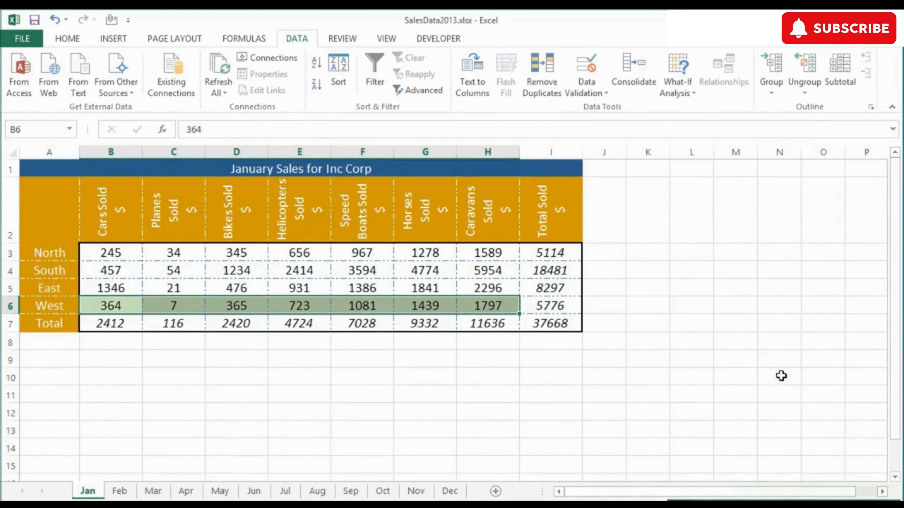
left_click(200, 398)
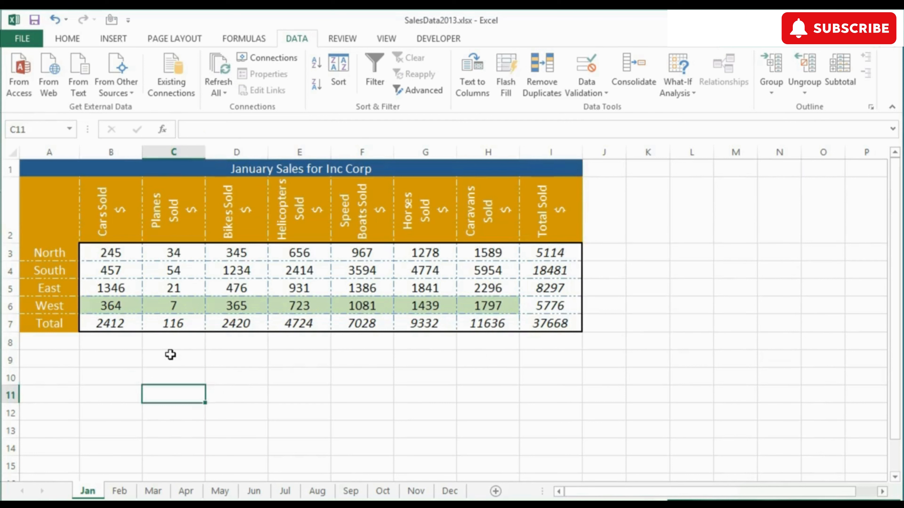
Step: Reopen the Scenario Manager, show the Optimistic, Pessimistic and Original scenarios in turn, return to Optimistic, and close it
left_click(684, 94)
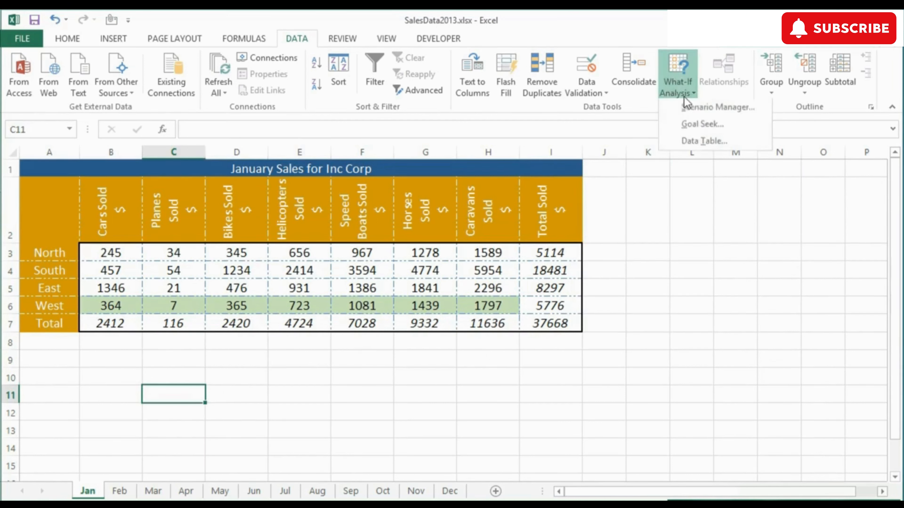
left_click(705, 109)
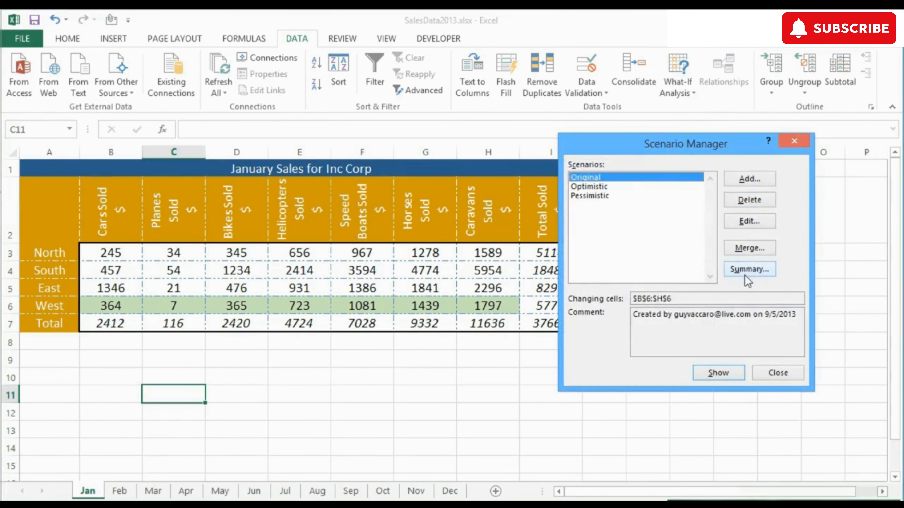
double_click(601, 186)
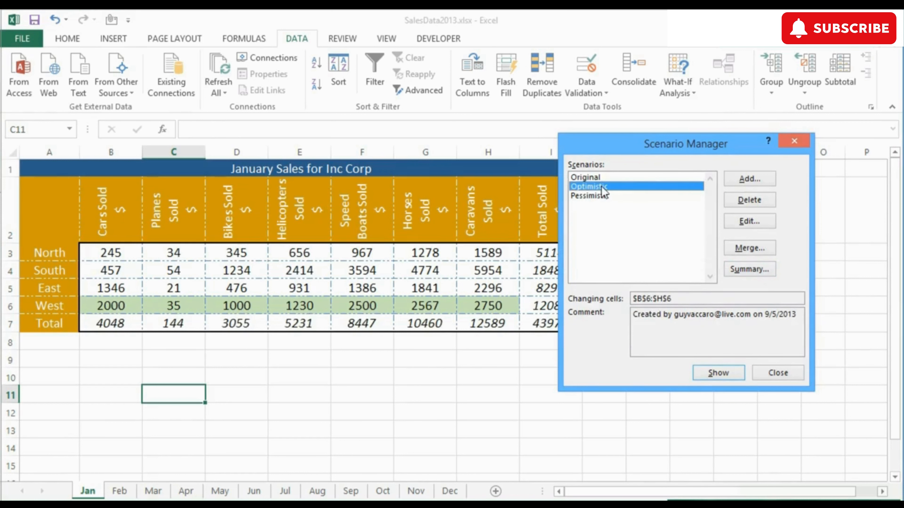
double_click(606, 196)
double_click(603, 176)
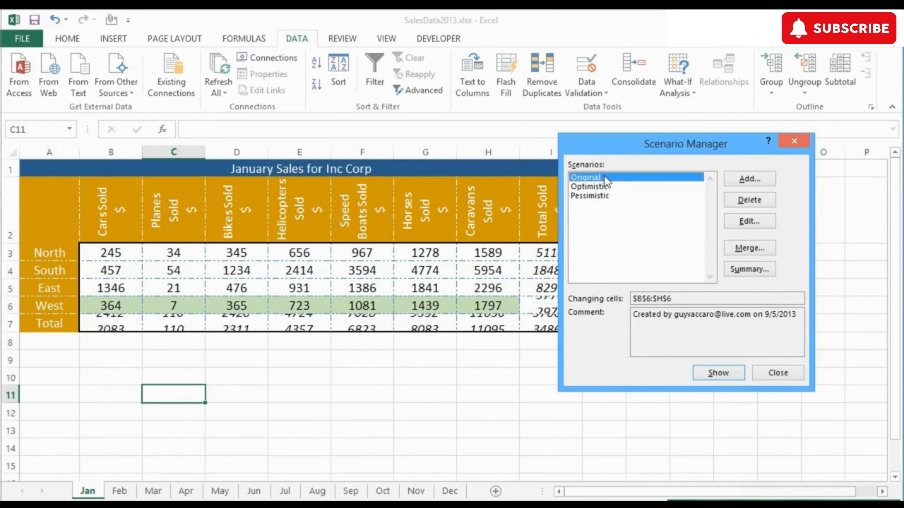
left_click(604, 186)
double_click(603, 188)
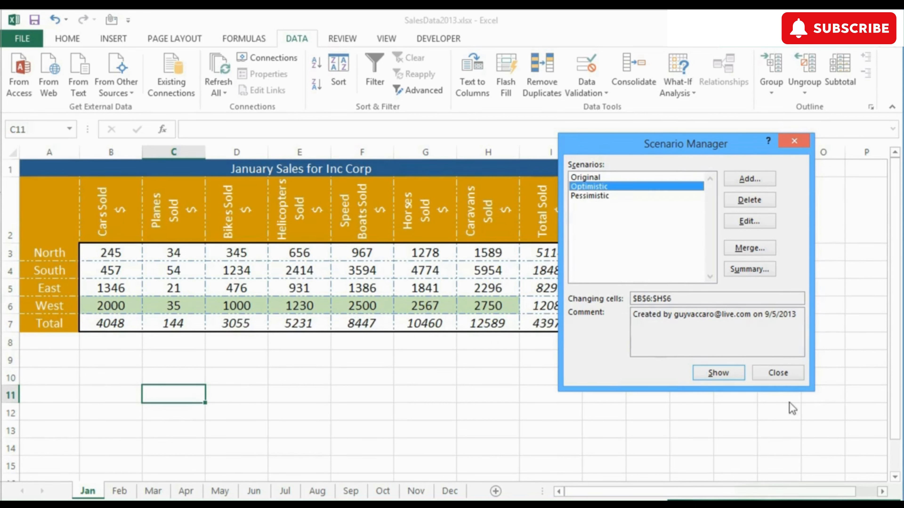
left_click(778, 373)
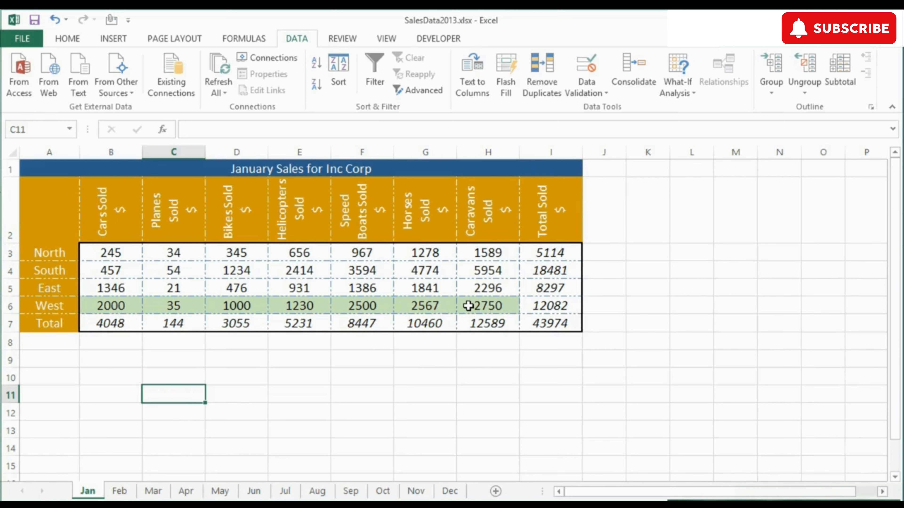
Step: Edit the Original scenario in the Scenario Manager and add cell A9 to its changing cells B6:H6
left_click(677, 87)
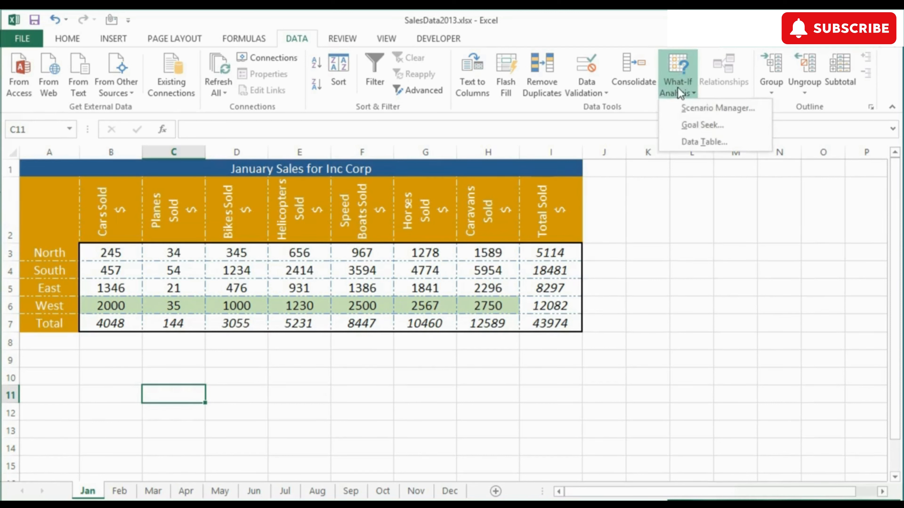
left_click(692, 110)
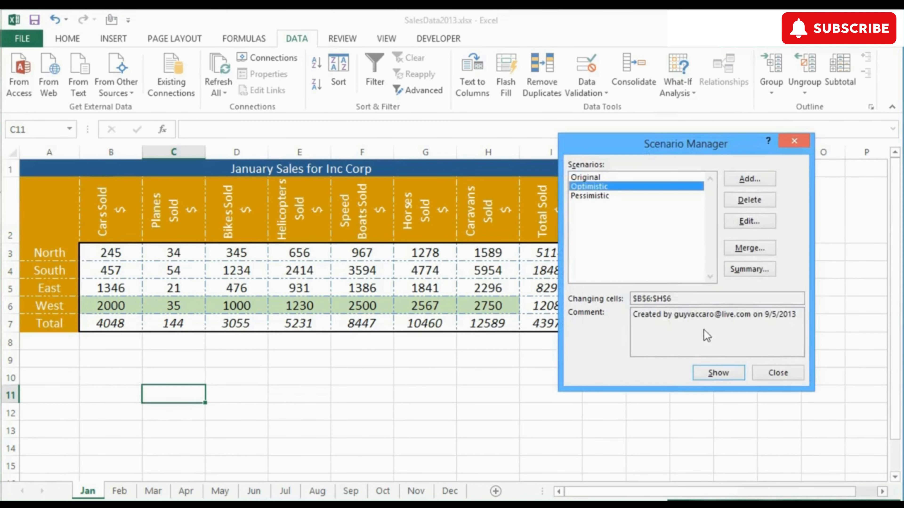
left_click(602, 177)
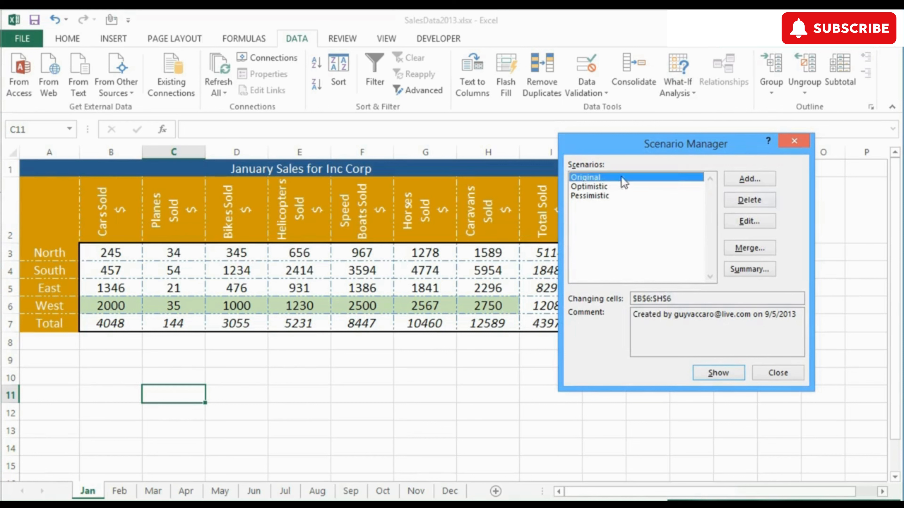
left_click(750, 222)
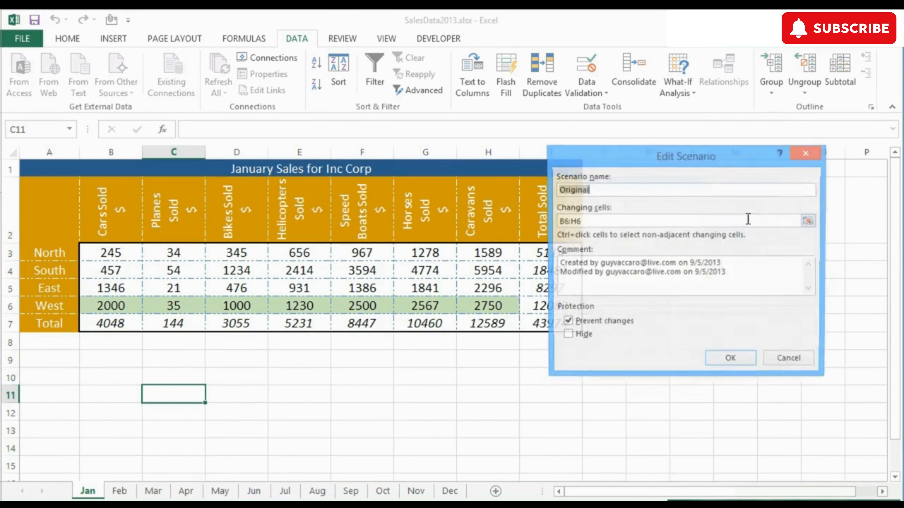
left_click(592, 220)
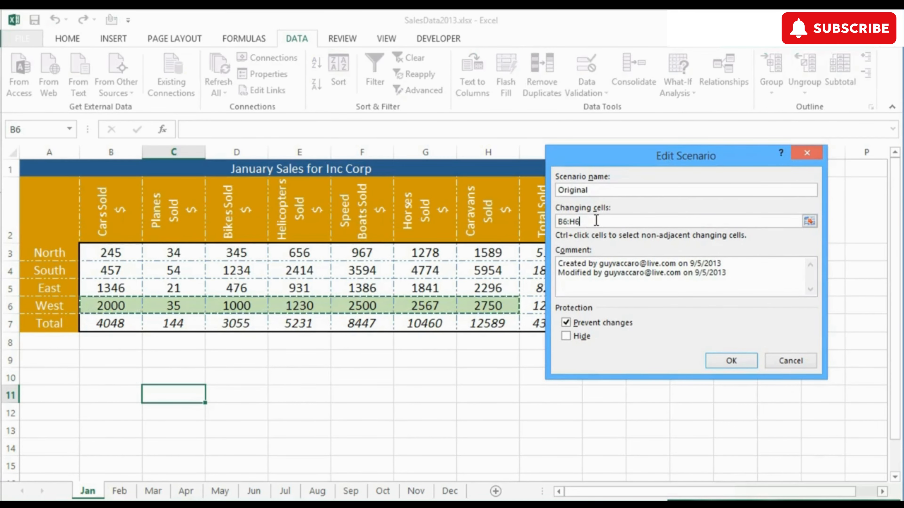
type(",")
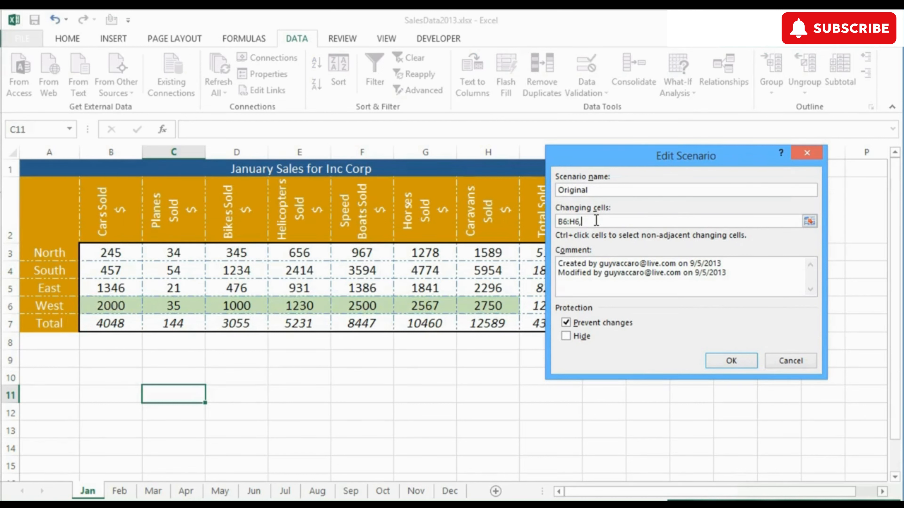
left_click(63, 360)
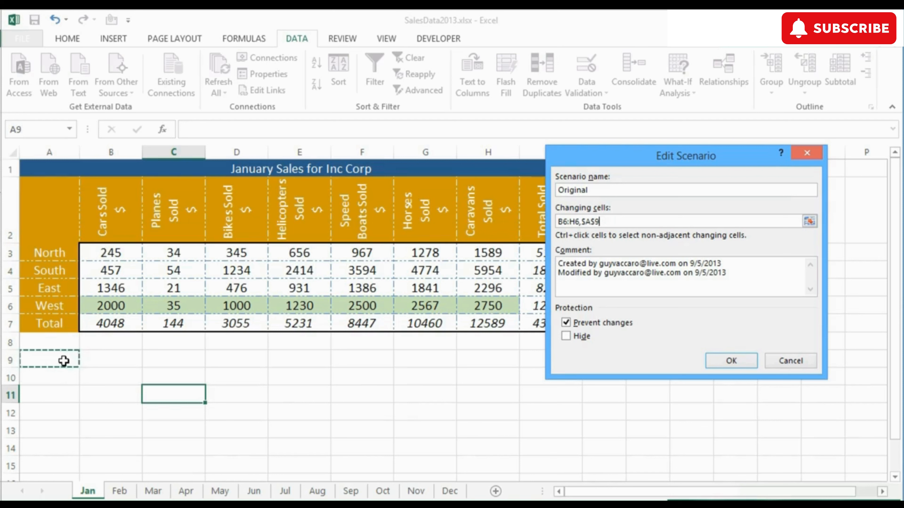
left_click(731, 361)
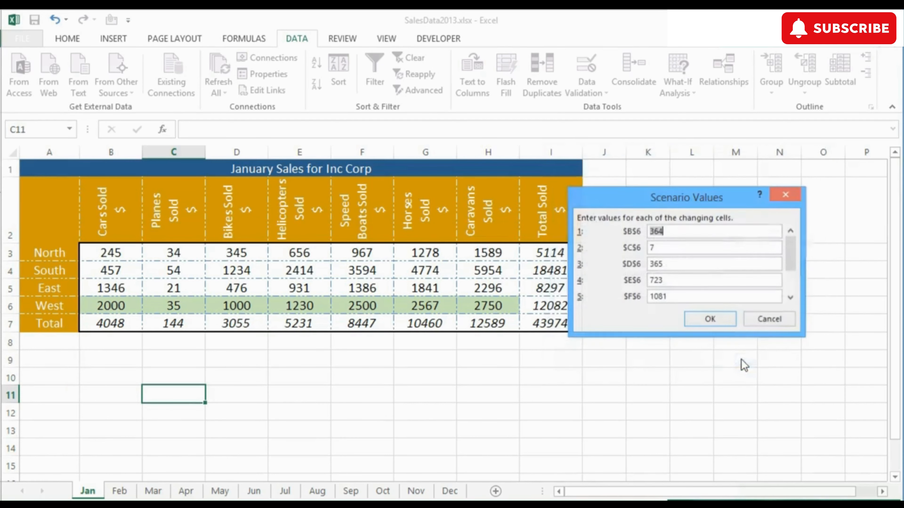
Step: Set the Original scenario's value for cell A9 to ORIGINAL and save the scenario
left_click_drag(793, 256, 790, 284)
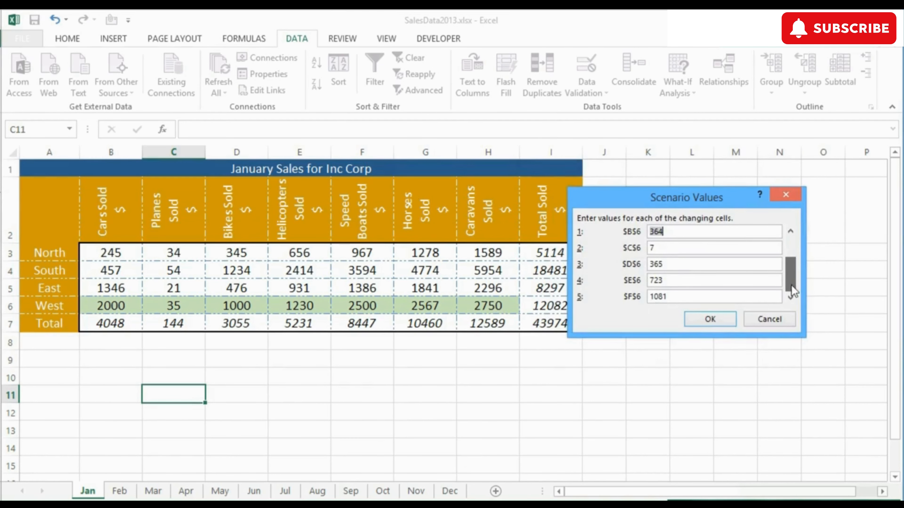
left_click(649, 291)
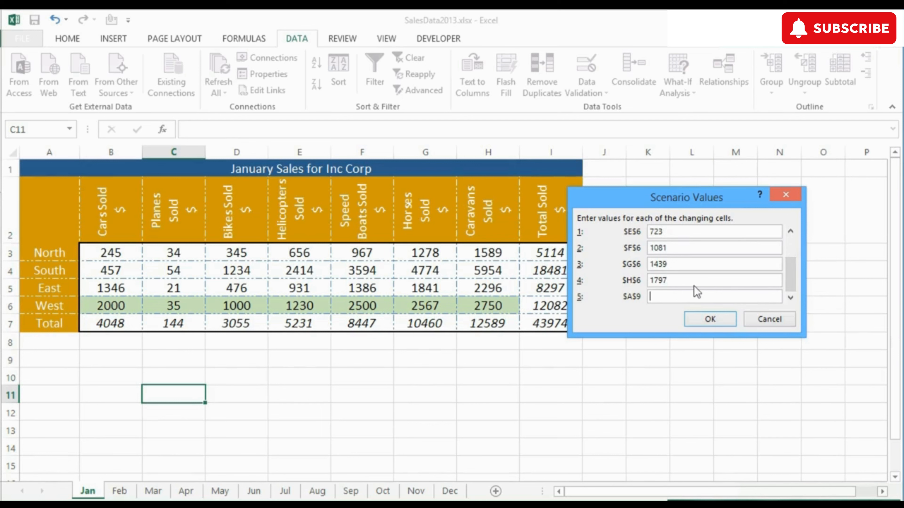
type("ORIGINAL")
left_click(710, 317)
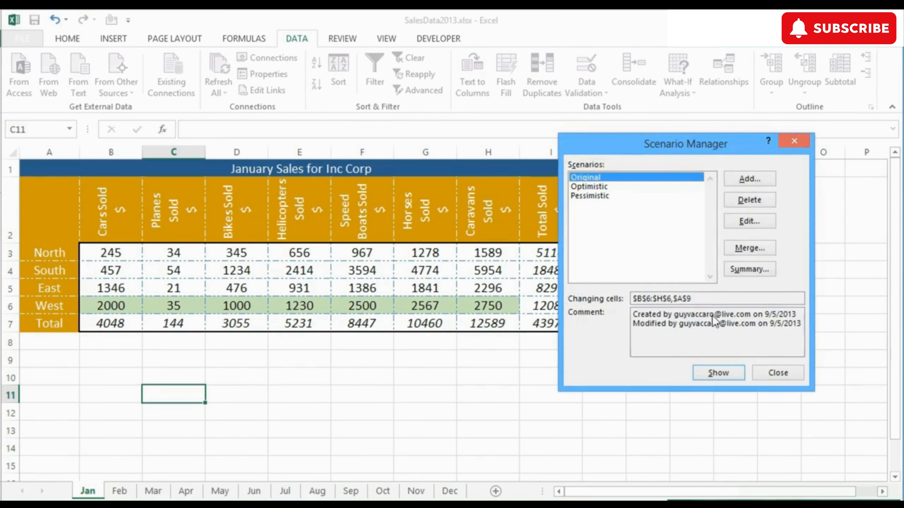
Step: Edit the Optimistic scenario and add cell A9 to its changing cells B6:H6
left_click(600, 189)
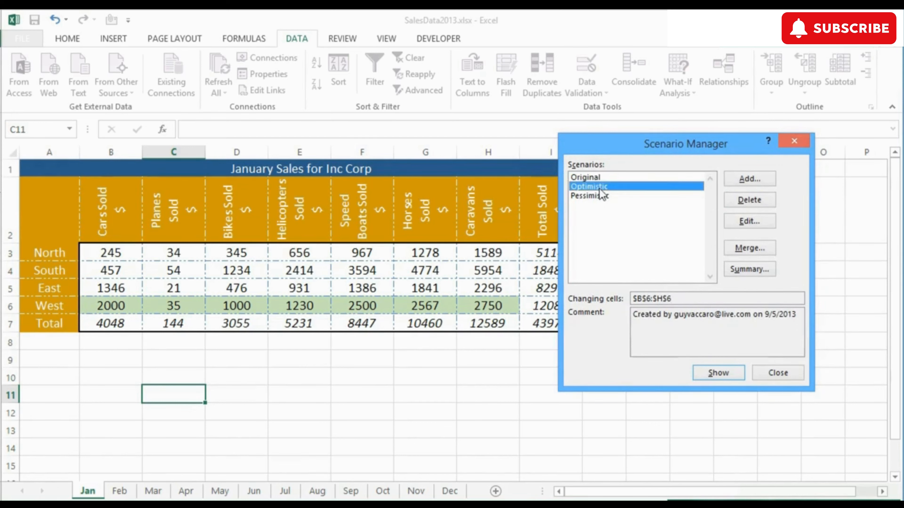
left_click(748, 221)
left_click(661, 223)
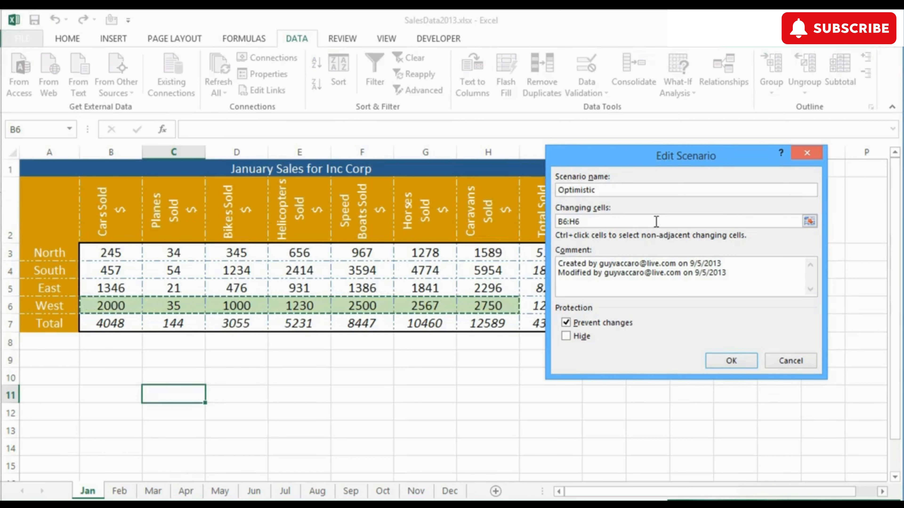
type(",")
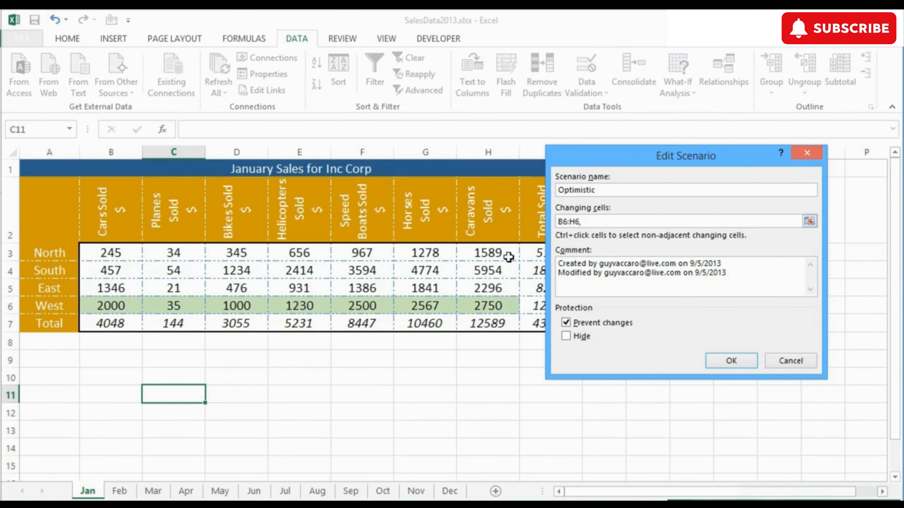
left_click(55, 362)
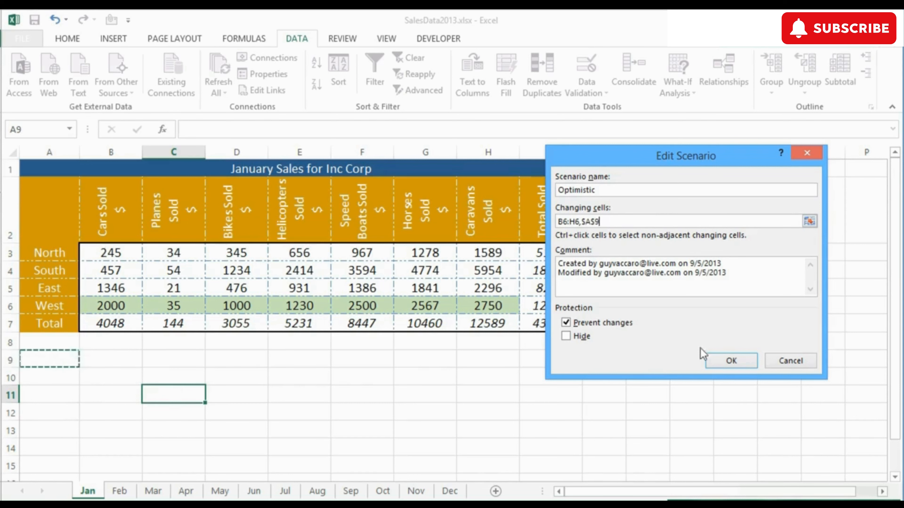
left_click(730, 360)
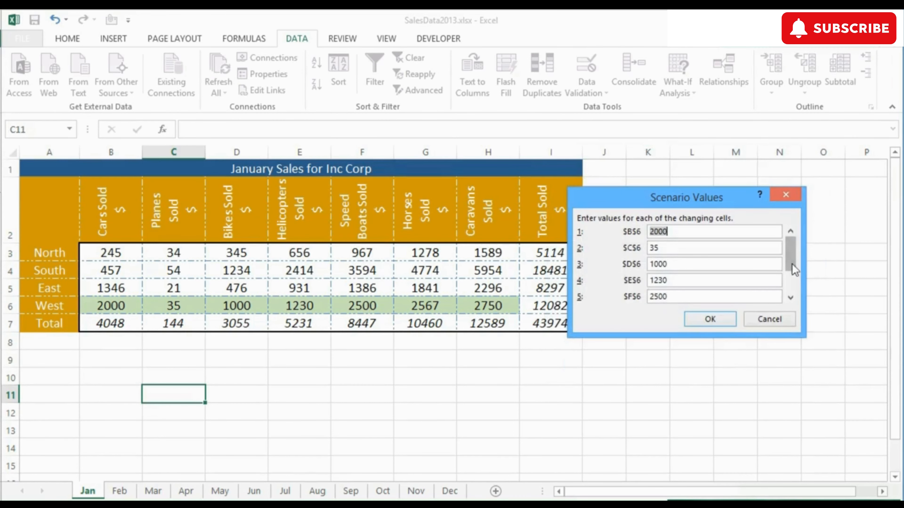
Step: Set the Optimistic scenario's value for cell A9 to OPTIMISTIC and save the scenario
left_click_drag(792, 265, 792, 284)
left_click(740, 297)
type("OPTIM")
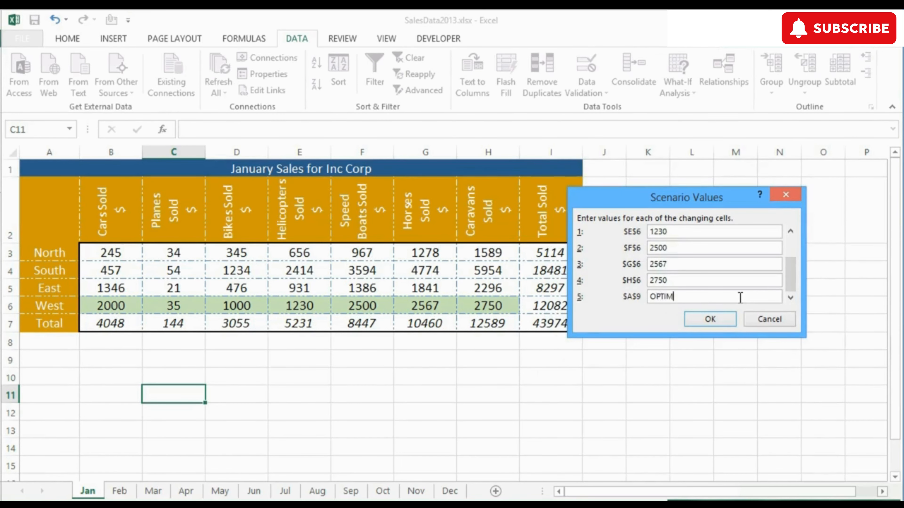
type("ISTIC")
left_click(722, 319)
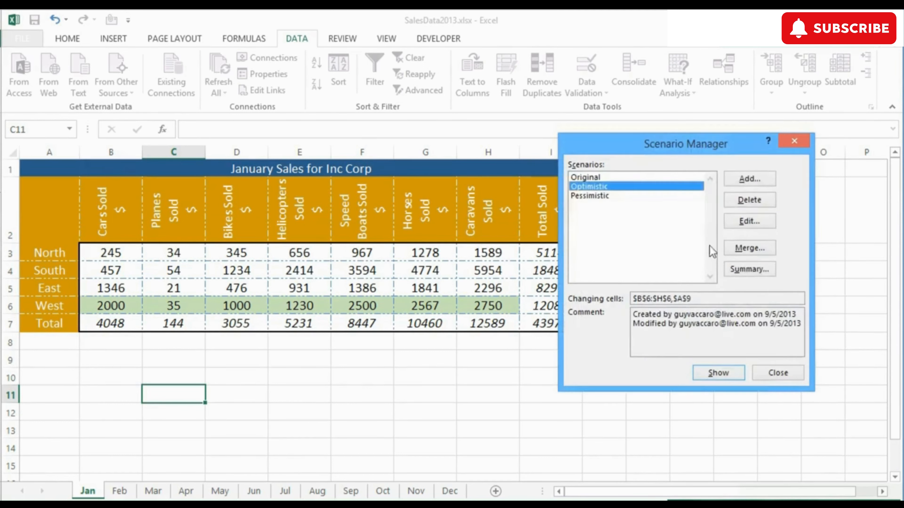
Step: Edit the Pessimistic scenario and add cell A9 to its changing cells B6:H6
left_click(603, 197)
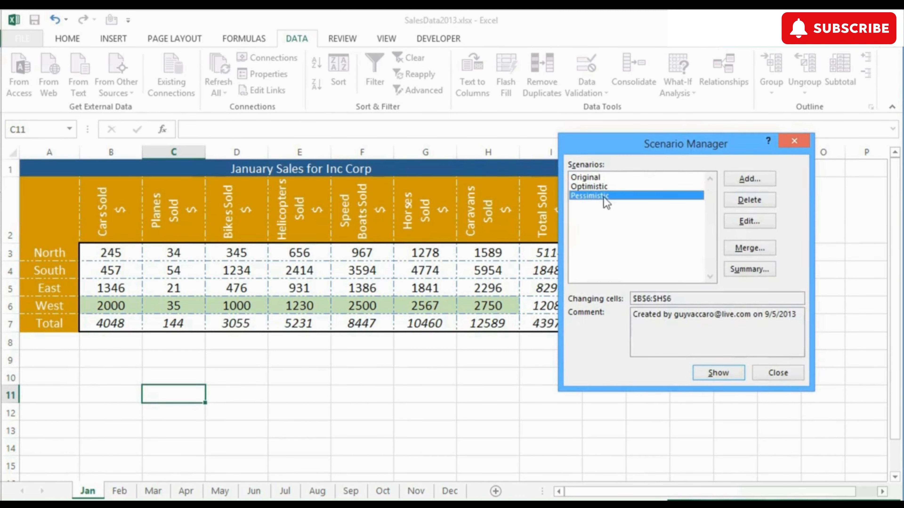
left_click(748, 223)
left_click(618, 223)
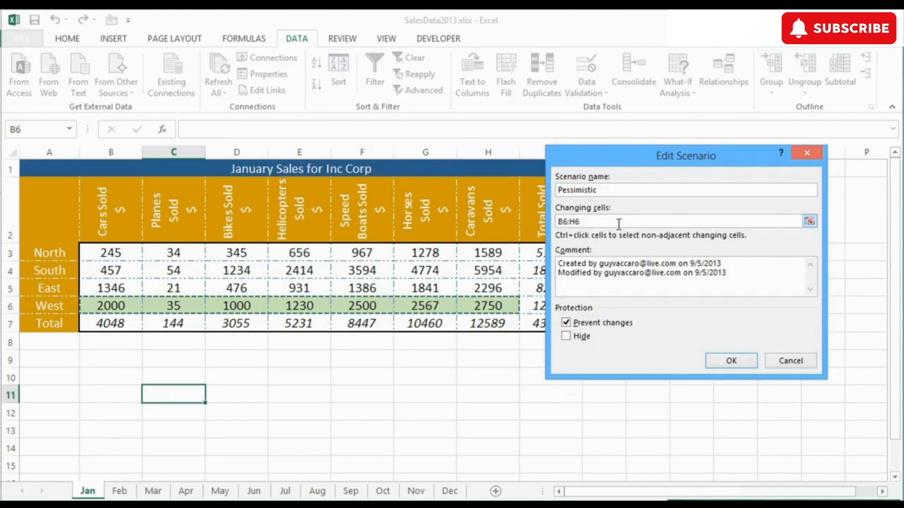
type(",")
left_click(61, 358)
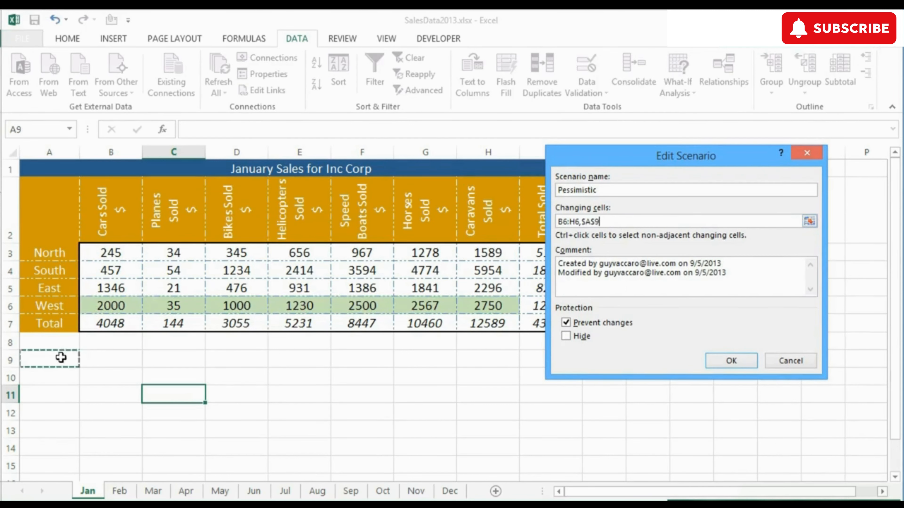
left_click(721, 360)
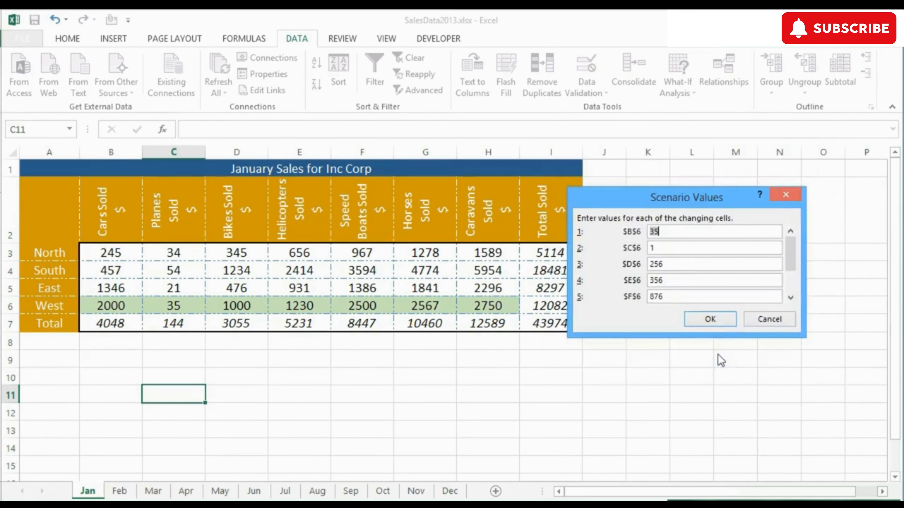
Step: Set the Pessimistic scenario's value for cell A9 to PESSIMISTIC and save the scenario
left_click(790, 283)
left_click(708, 298)
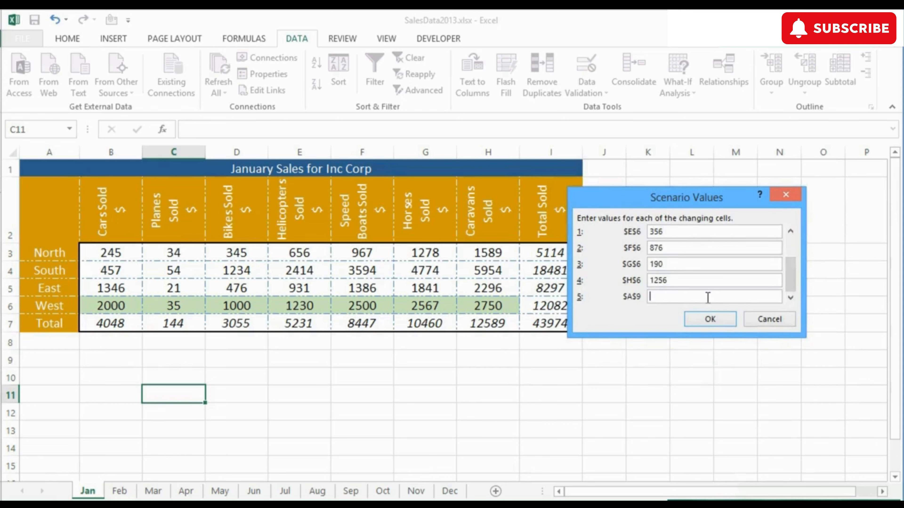
type("PESSIMISTIC")
left_click(708, 323)
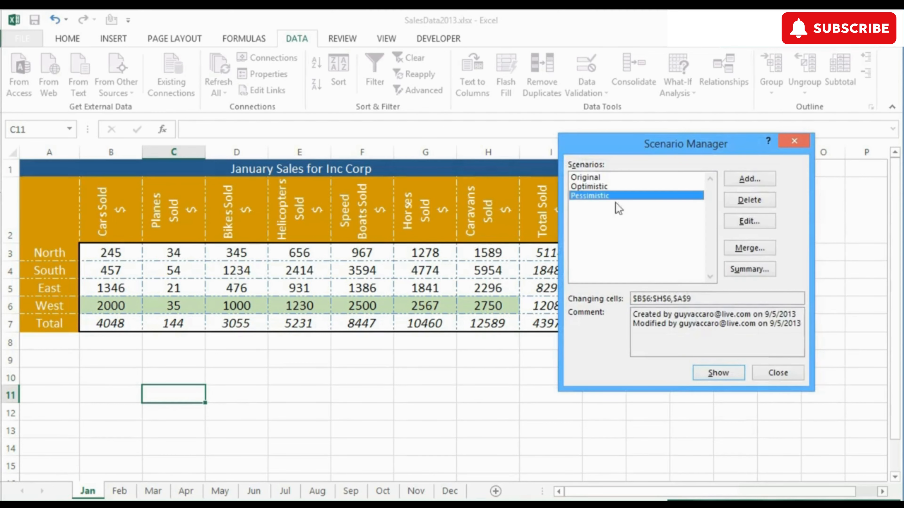
Step: Show the Original, Optimistic and Pessimistic scenarios in turn to check the A9 label, and switch back to Optimistic
left_click(601, 178)
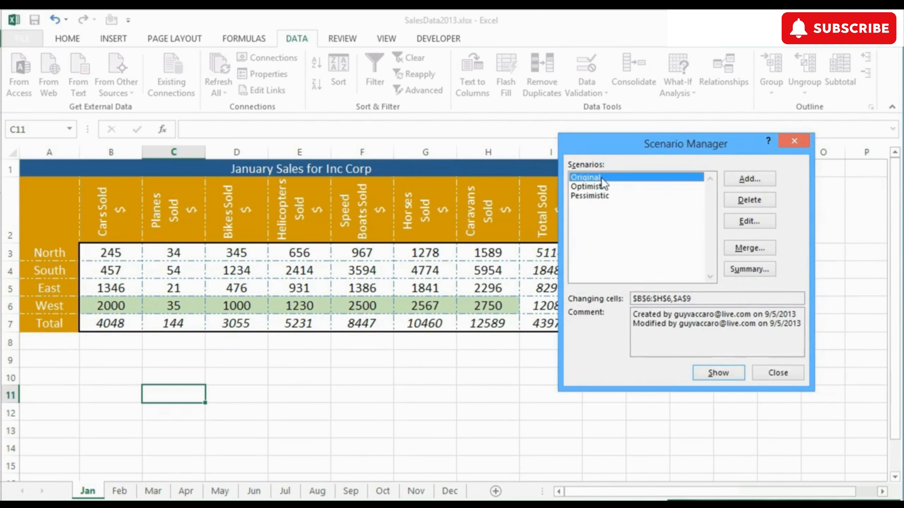
double_click(601, 177)
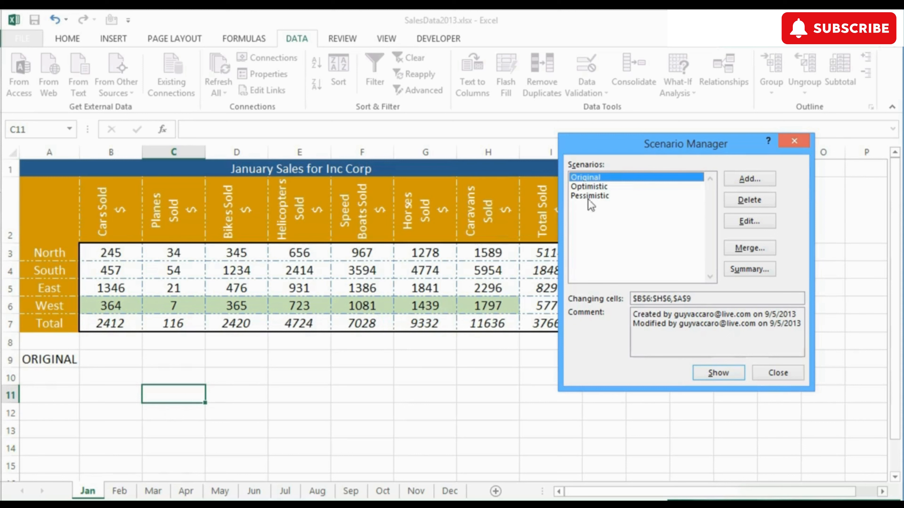
double_click(591, 187)
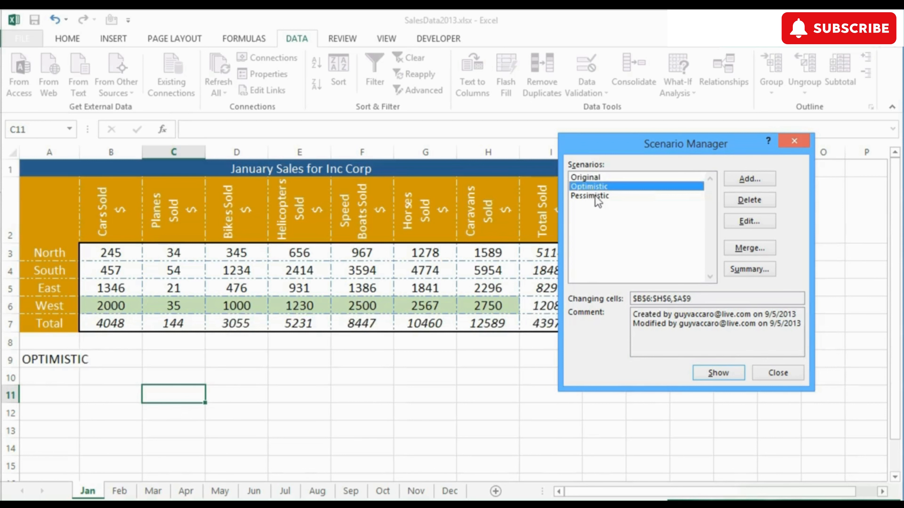
double_click(595, 195)
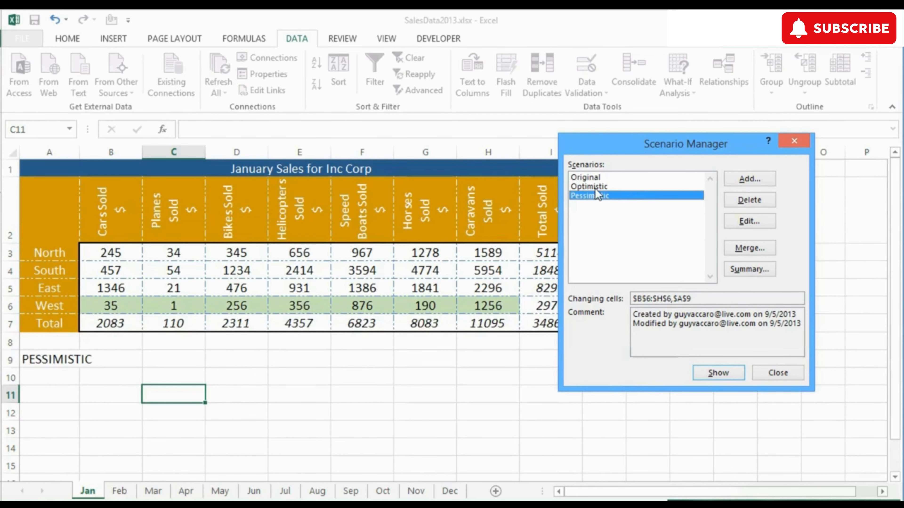
double_click(594, 189)
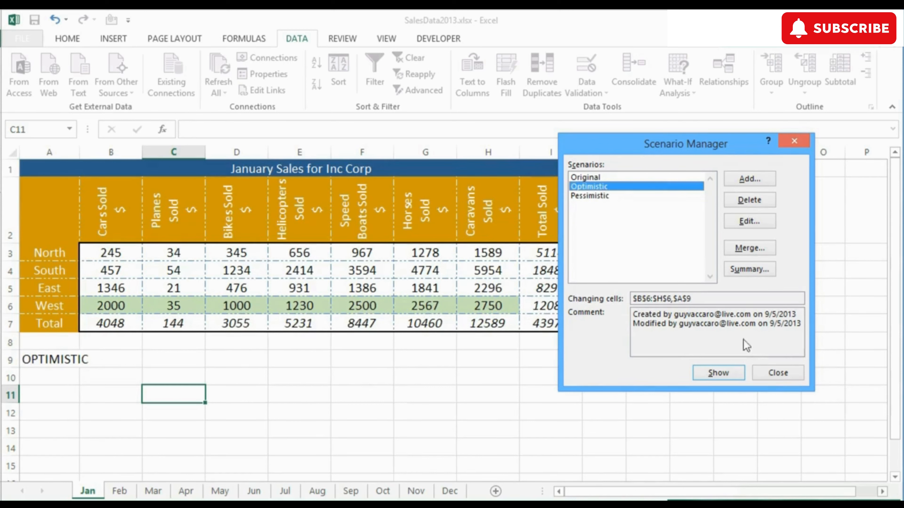
Step: Close the Scenario Manager and check the scenario label in cell A9 of the Jan sheet
left_click(781, 373)
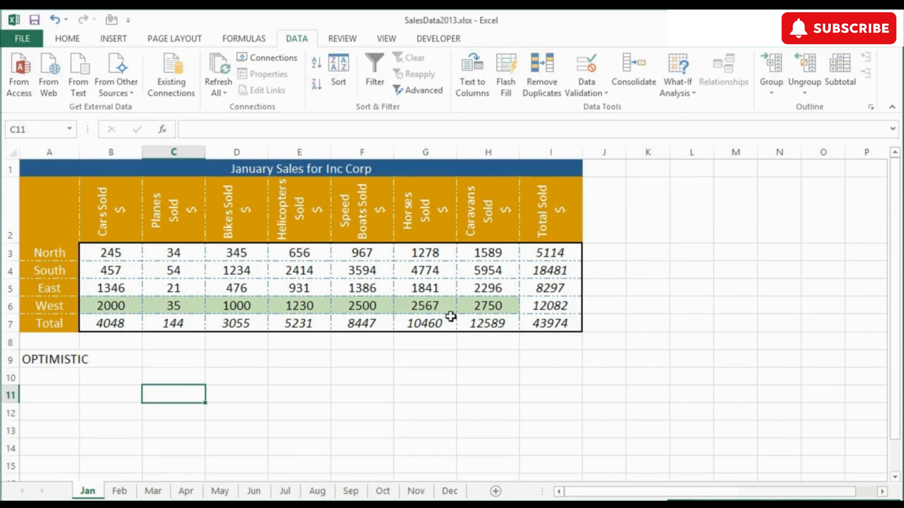
left_click(55, 362)
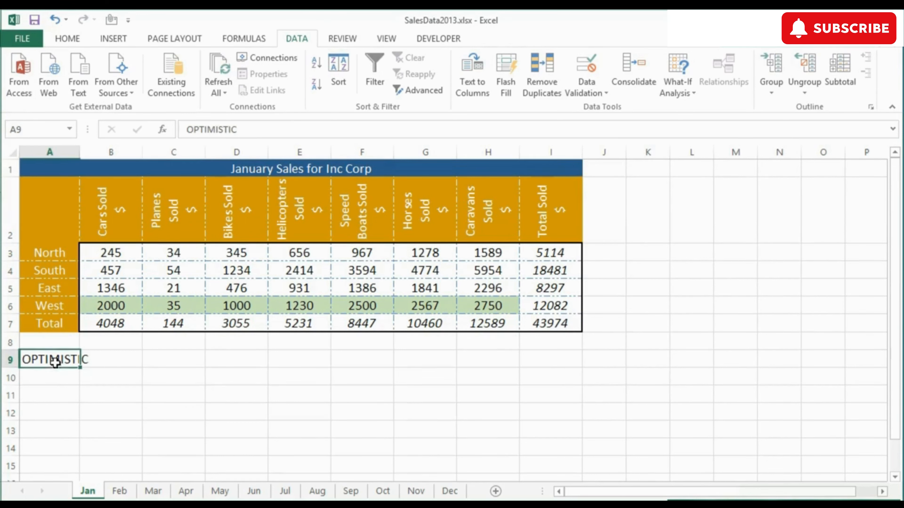
left_click(67, 382)
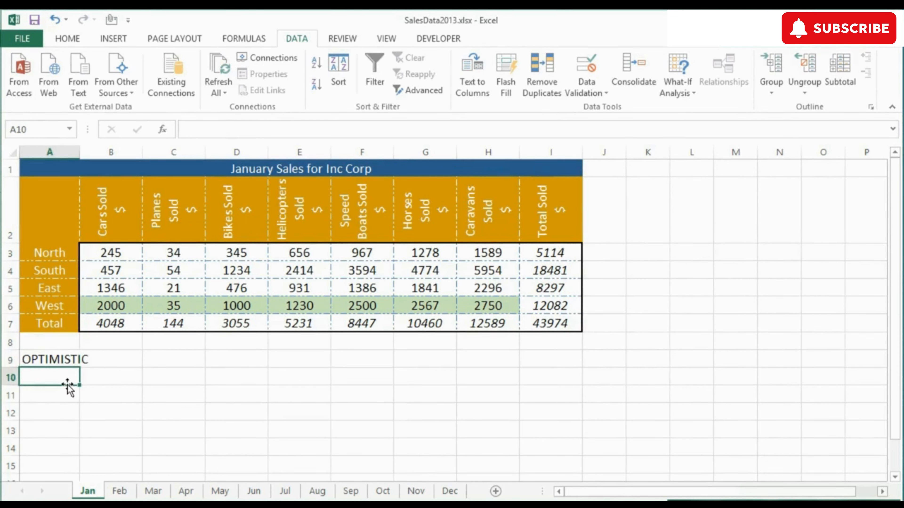
Step: Show the Pessimistic scenario on the Jan sheet from the Scenario Manager, and close the manager
left_click(677, 83)
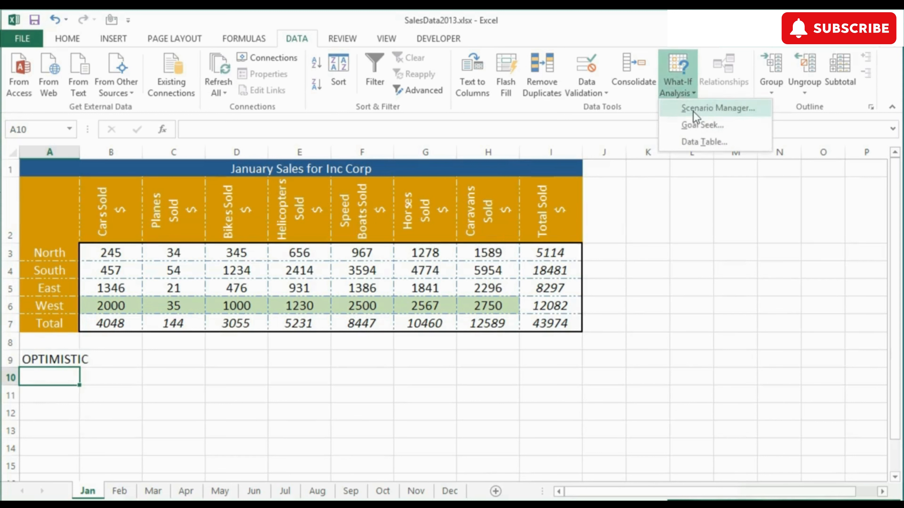
left_click(699, 106)
left_click(610, 197)
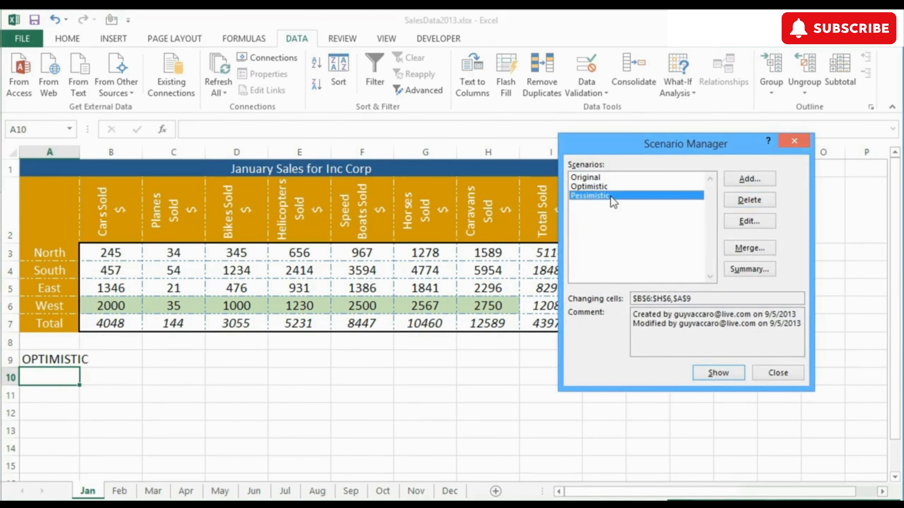
double_click(611, 198)
left_click(777, 373)
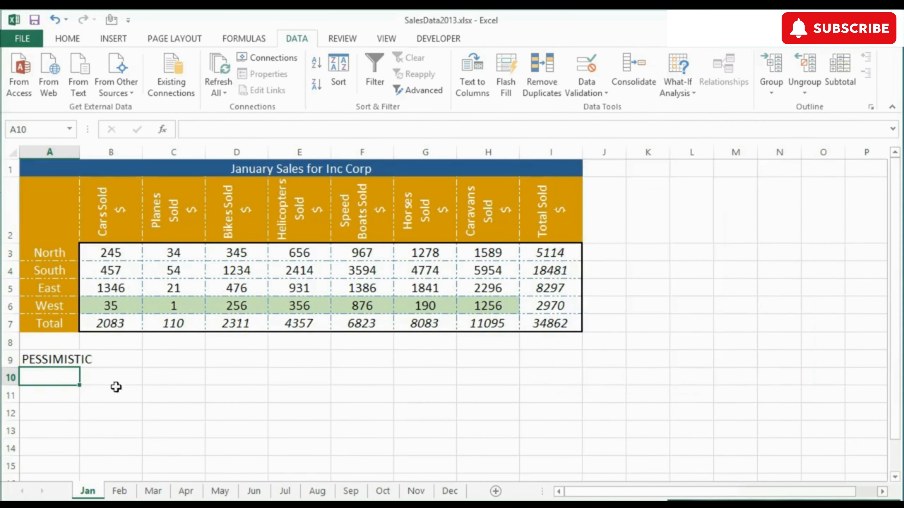